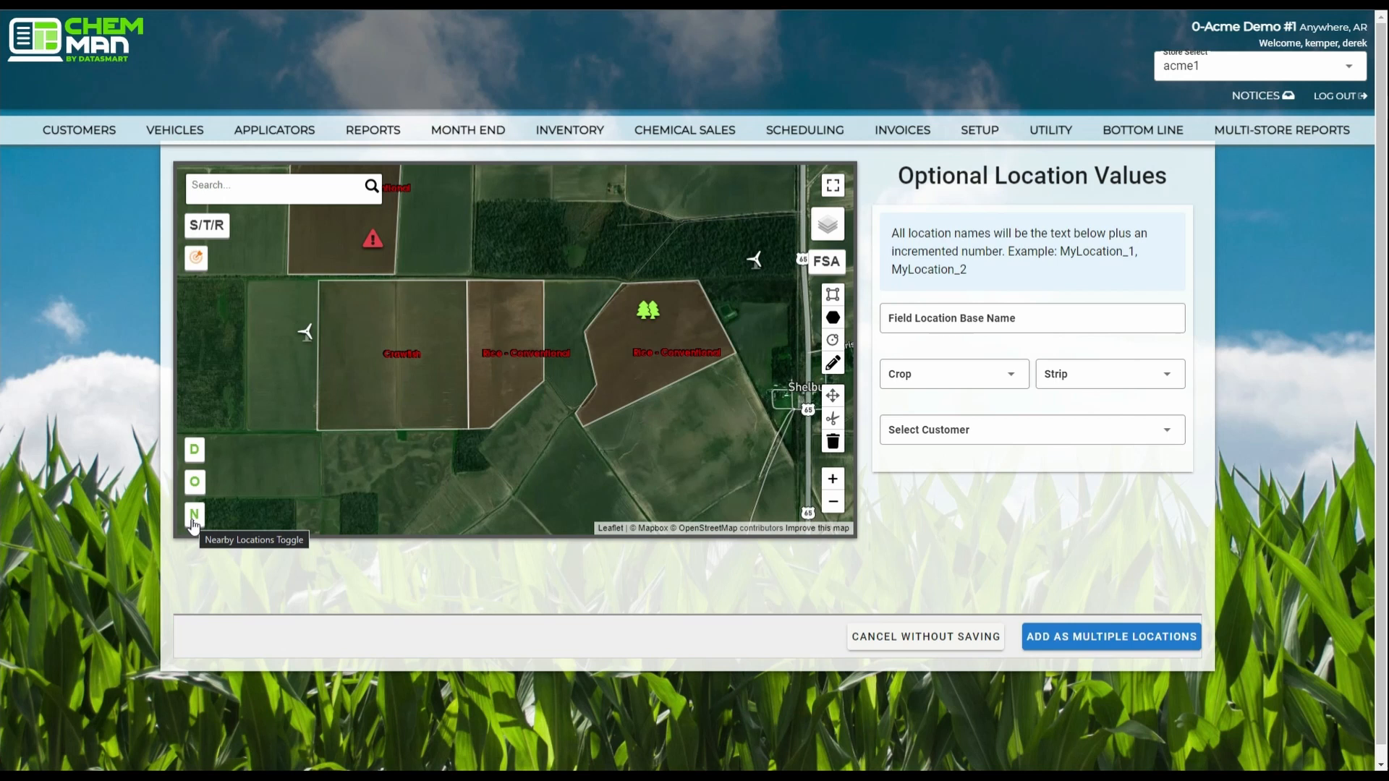
Hide the nearby field locations on the map, and show them again.
left_click(194, 517)
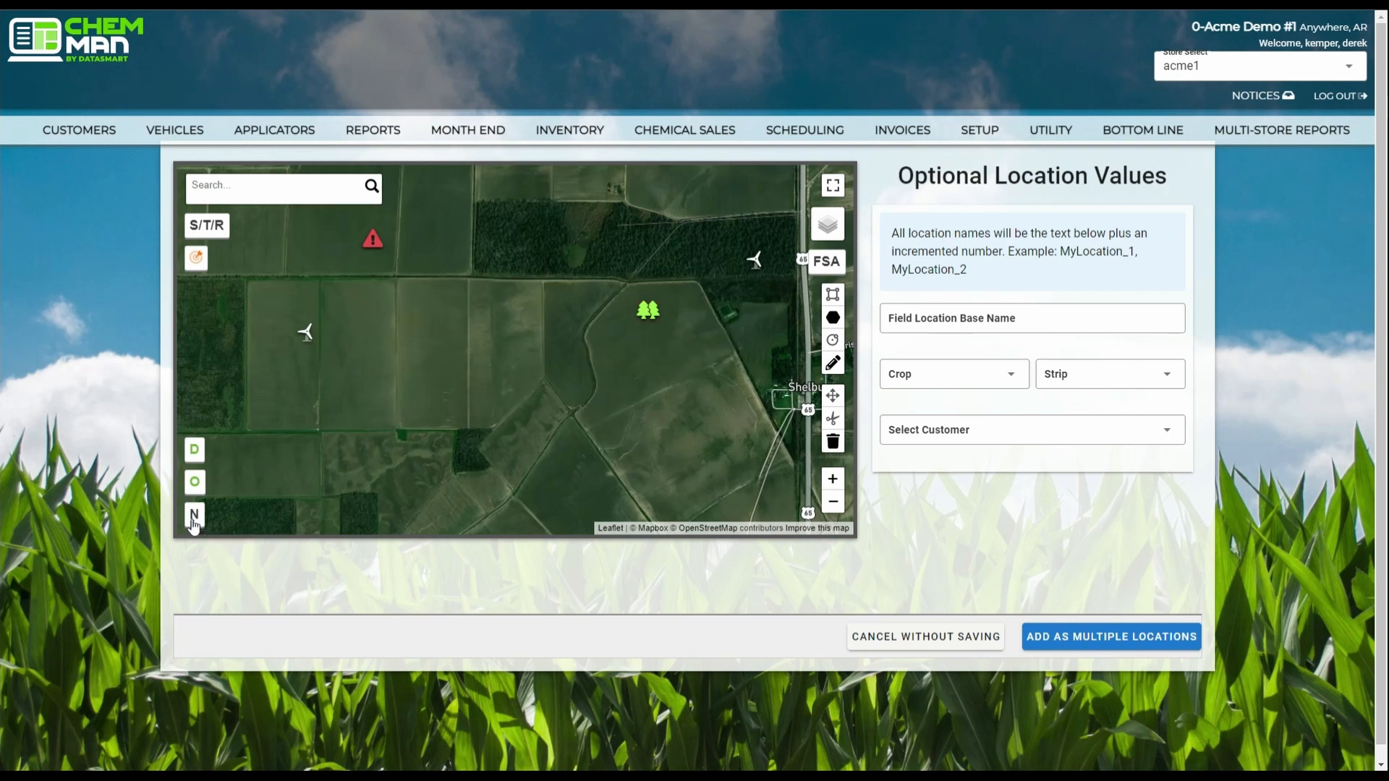
left_click(194, 517)
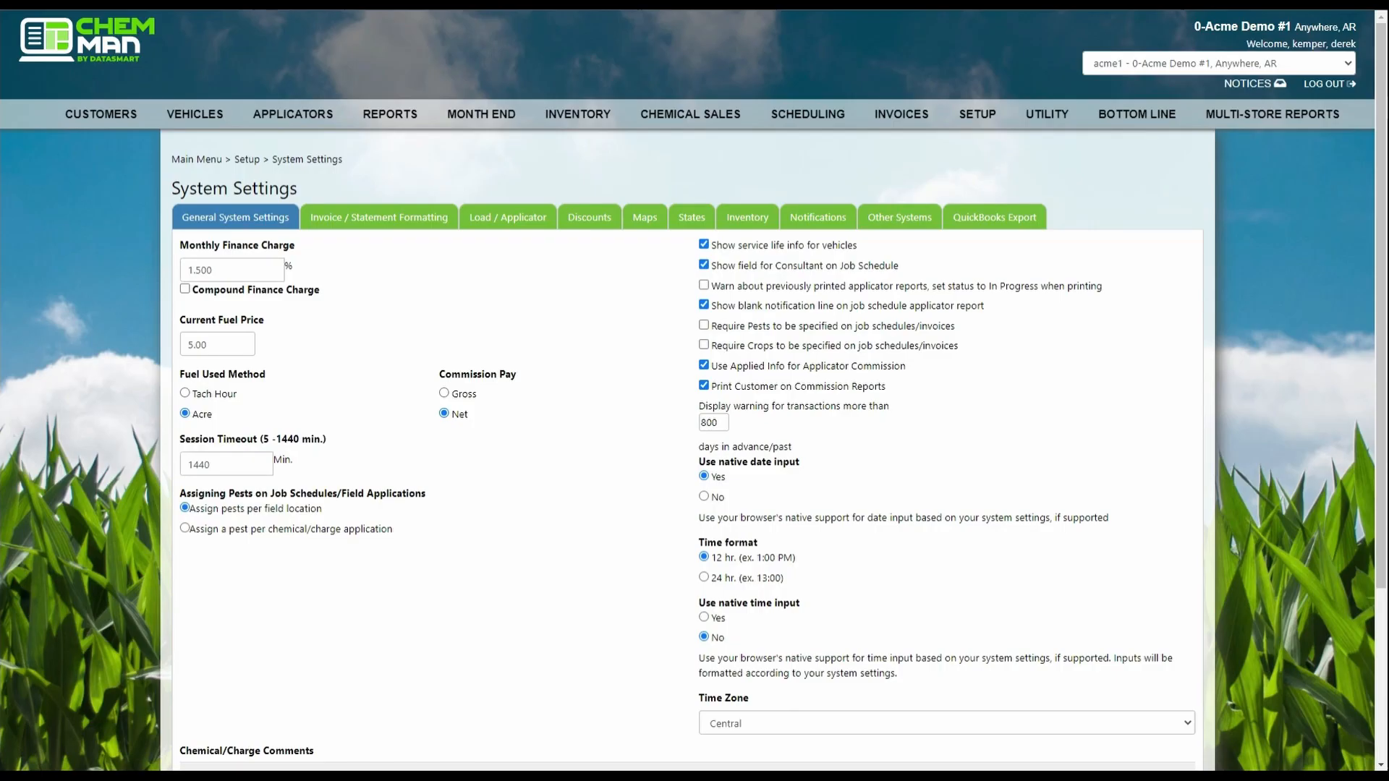
Review the Nearby Location Settings among the map options in System Settings, and return to the field location map.
left_click(643, 218)
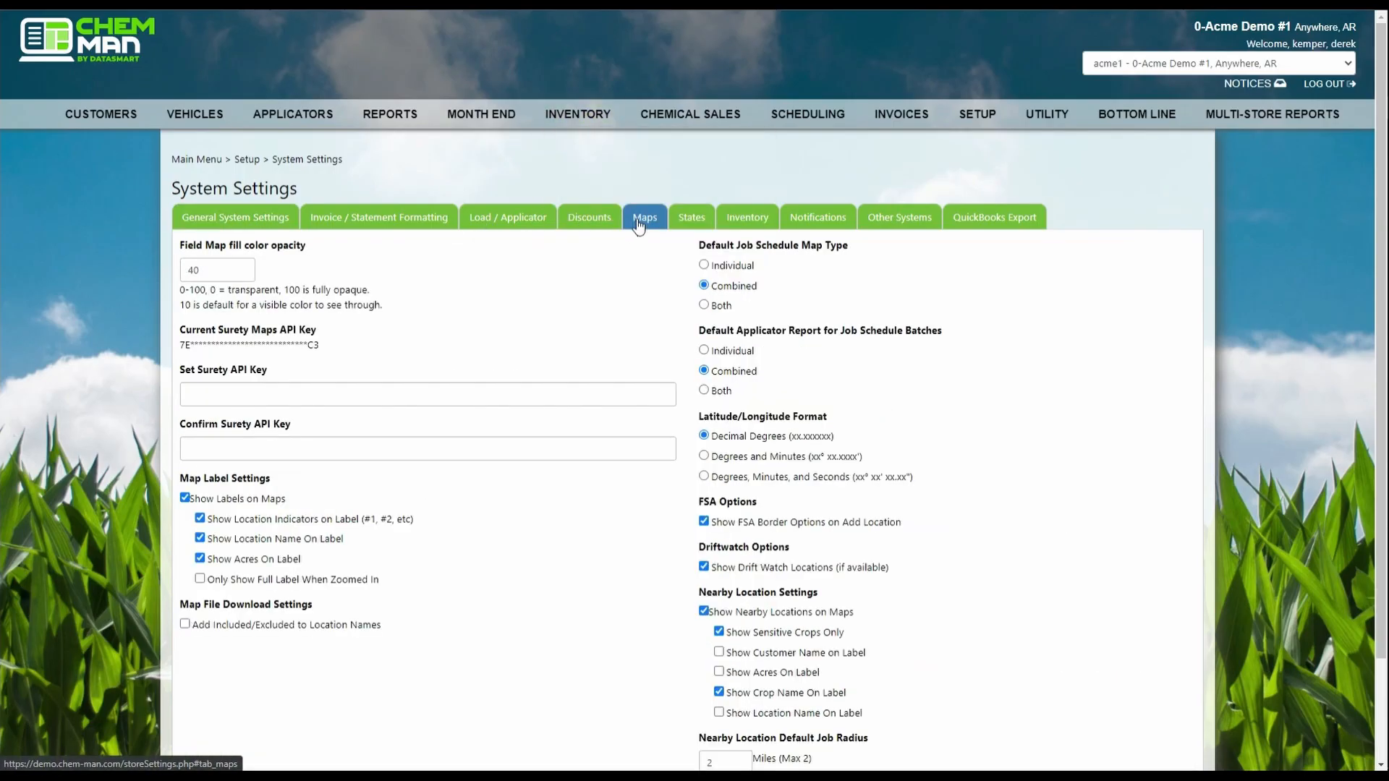
scroll(592, 509, "down", 2)
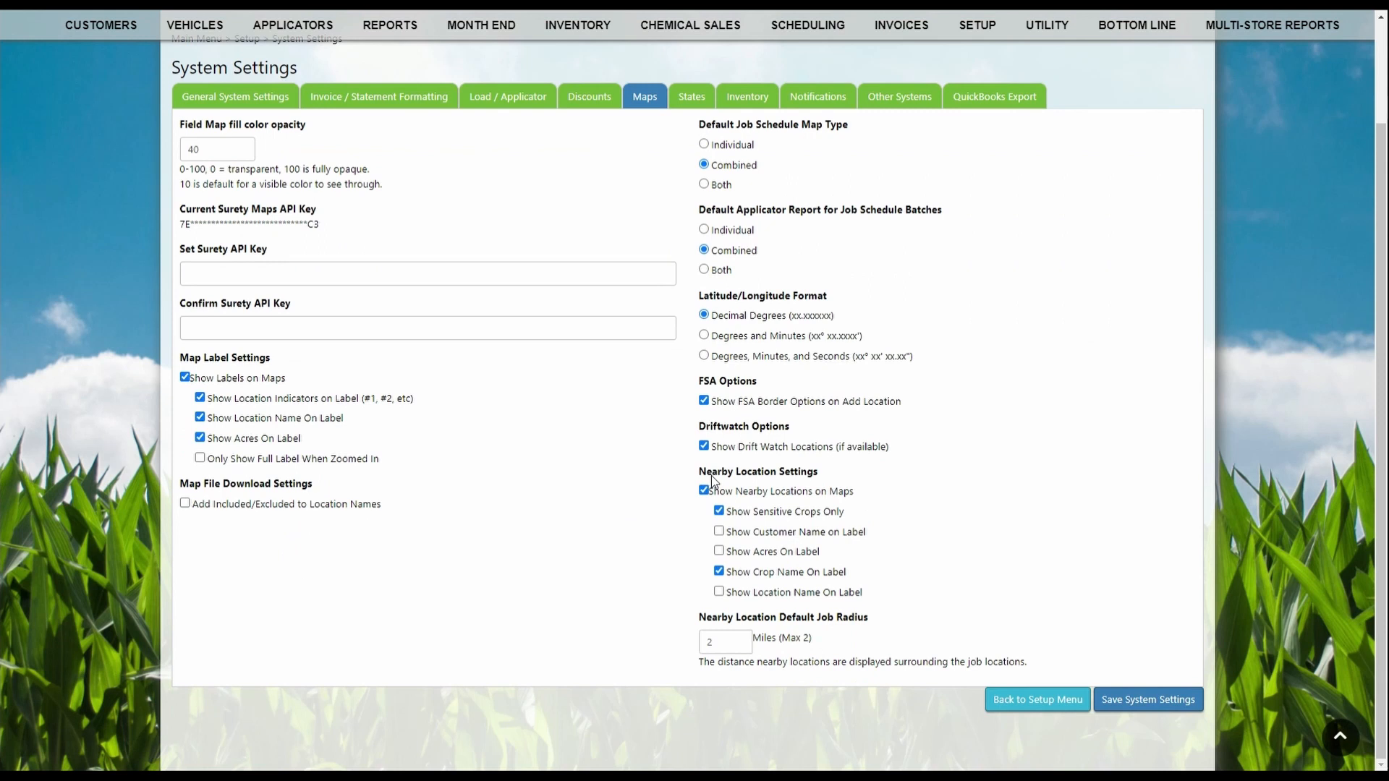
left_click(874, 501)
left_click(327, 3)
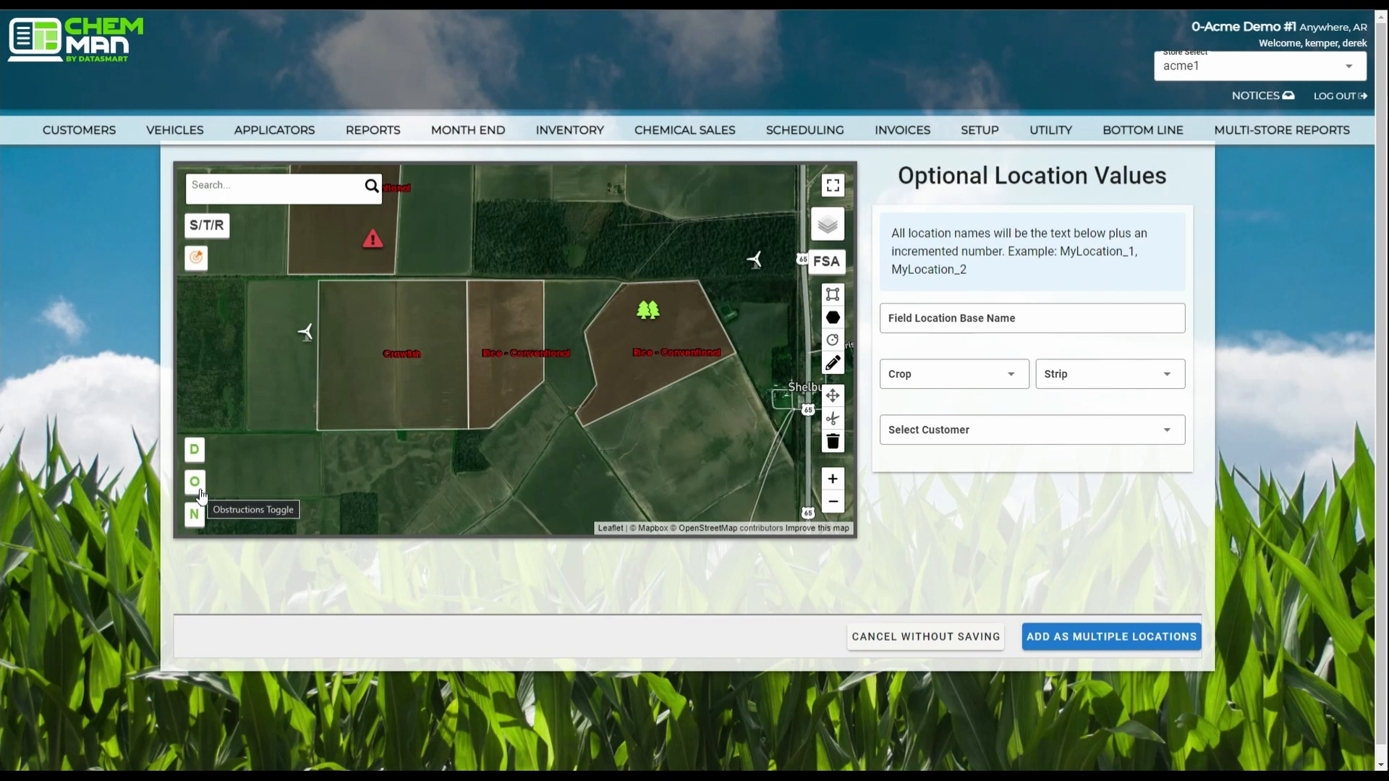
Turn the map's obstruction markers off and back on.
left_click(201, 494)
left_click(201, 494)
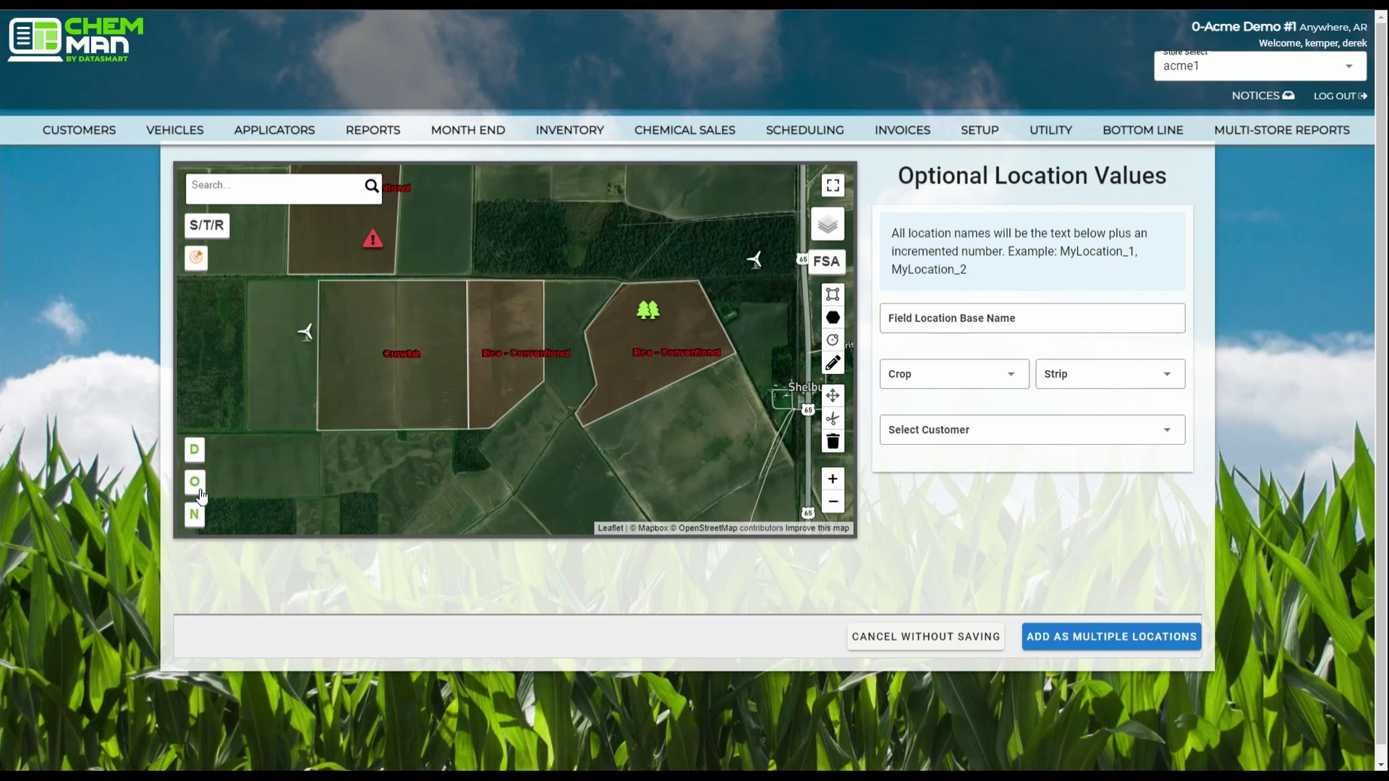
Add a wind turbine obstruction labelled "Windmill" just south of the large rectangular field, and toggle the obstruction display off and on.
left_click(411, 454)
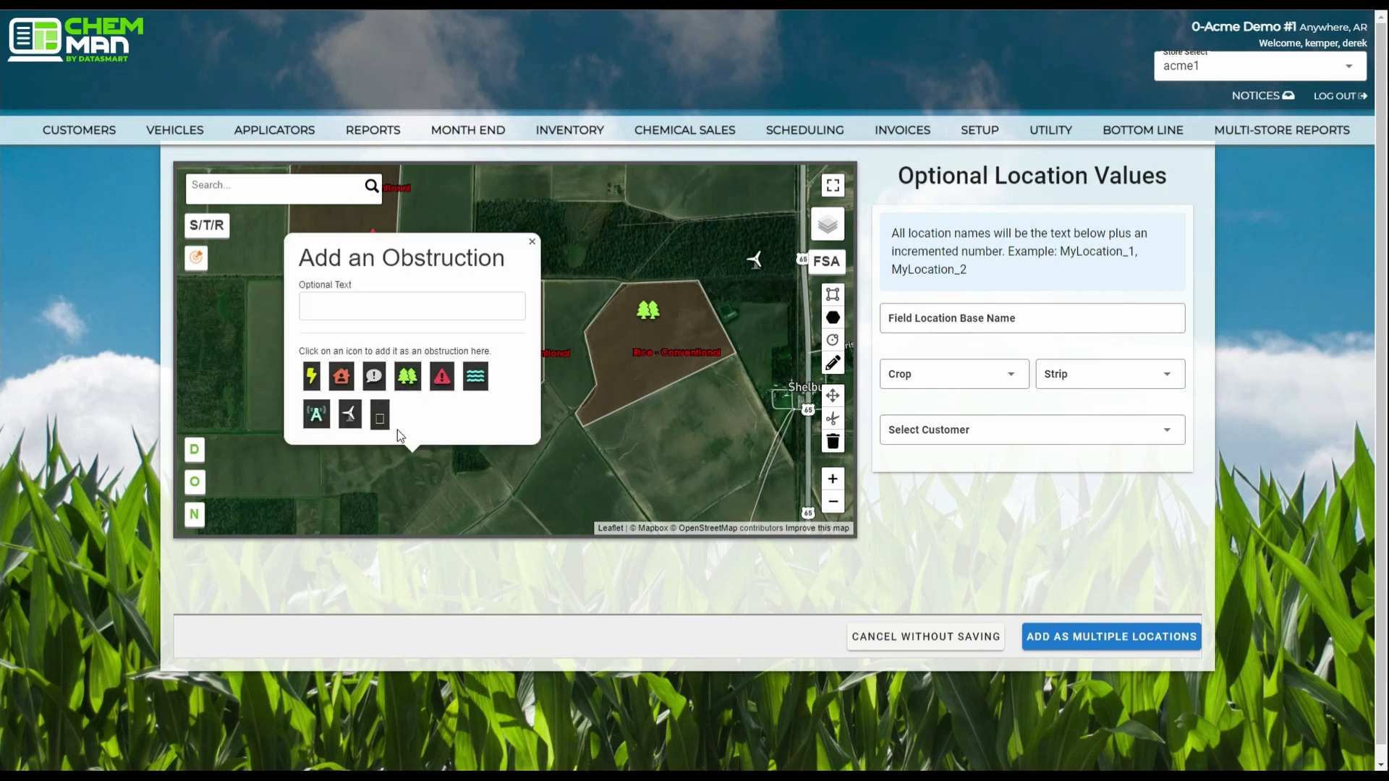
left_click(491, 309)
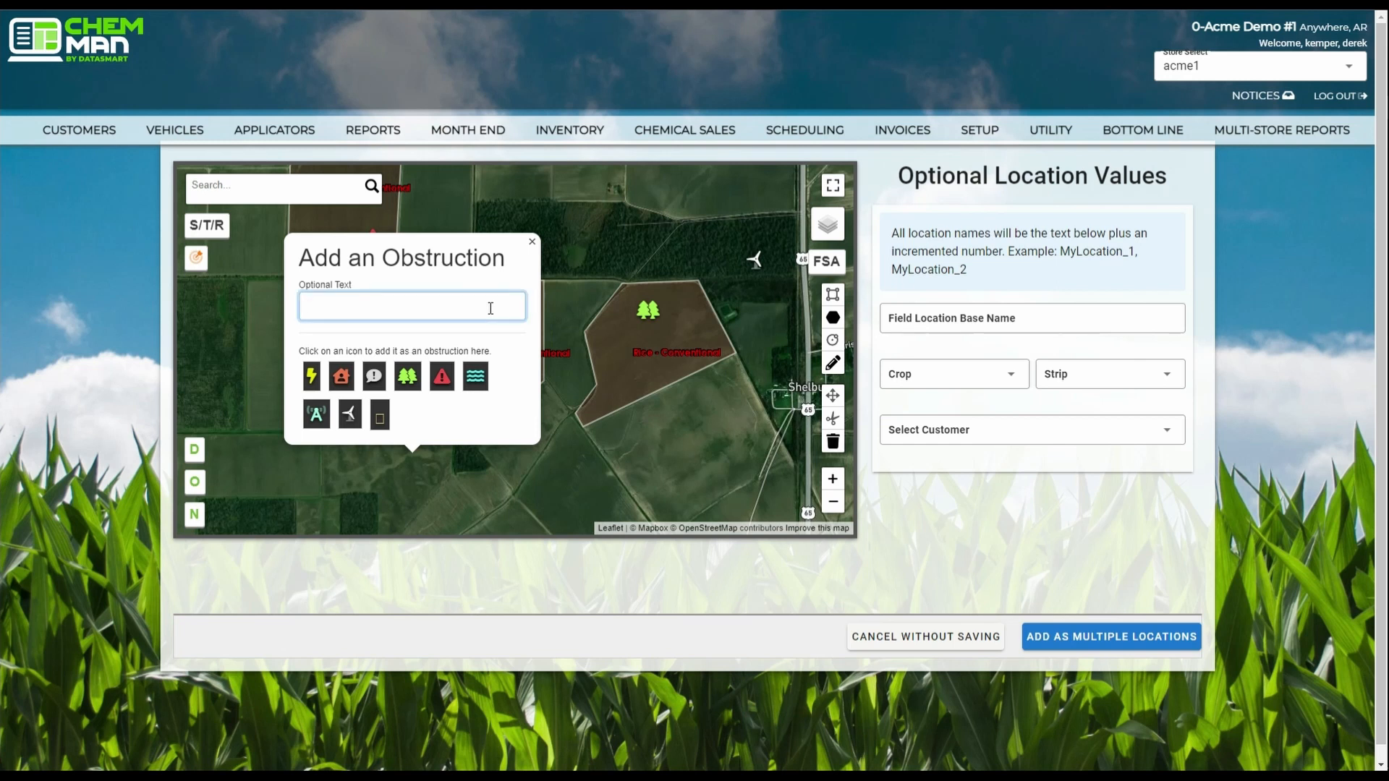
type("Windmill")
left_click(350, 418)
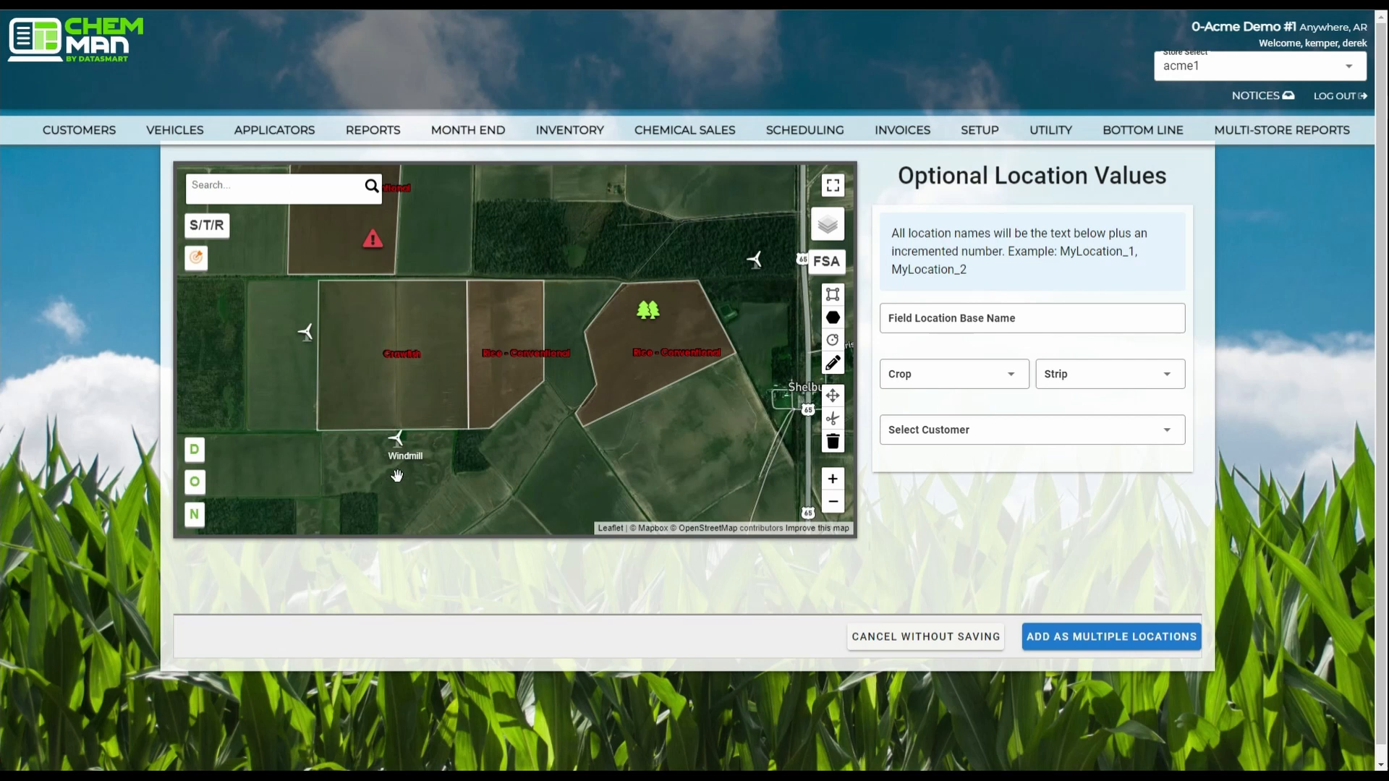
left_click(194, 485)
left_click(194, 483)
Delete the obstruction labelled Windmill south of the large rectangular field, keeping the unlabelled turbine west of it.
left_click(399, 449)
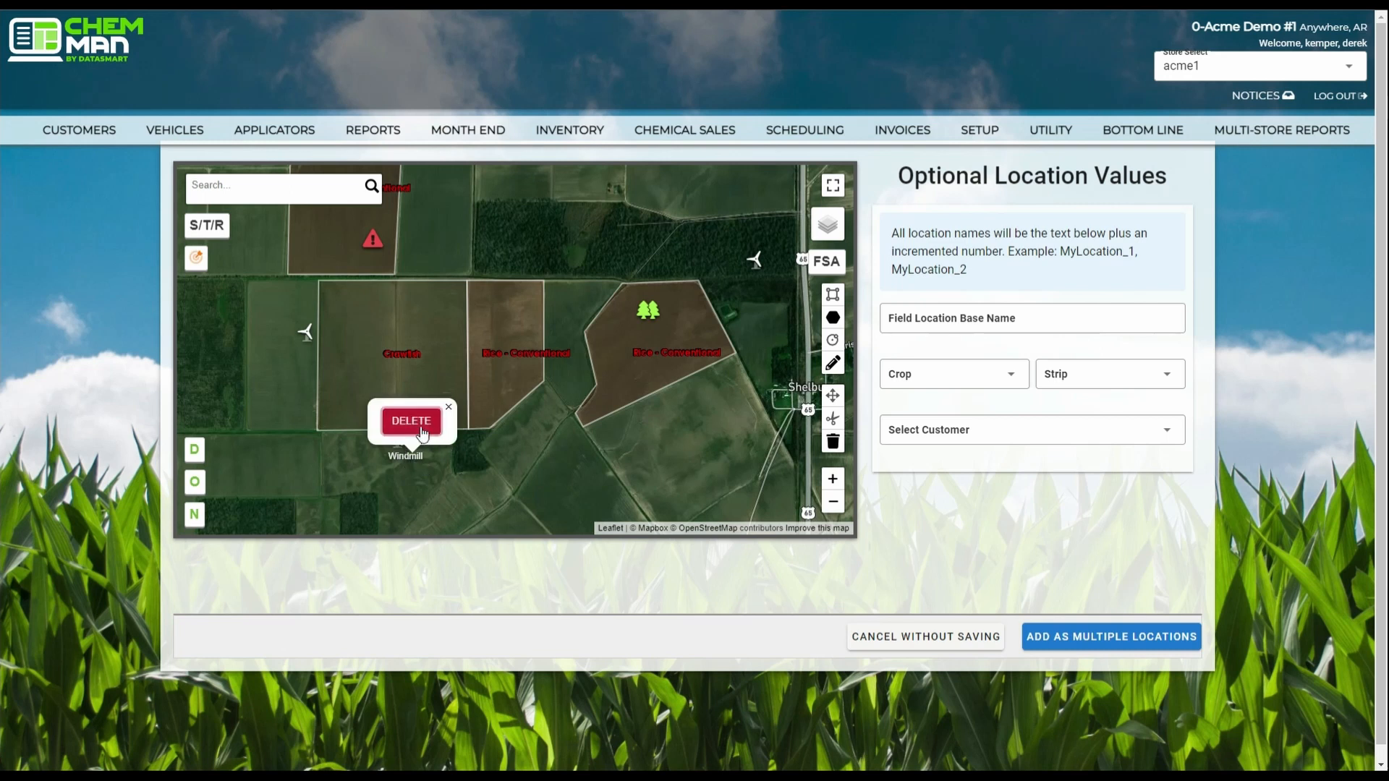
left_click(412, 421)
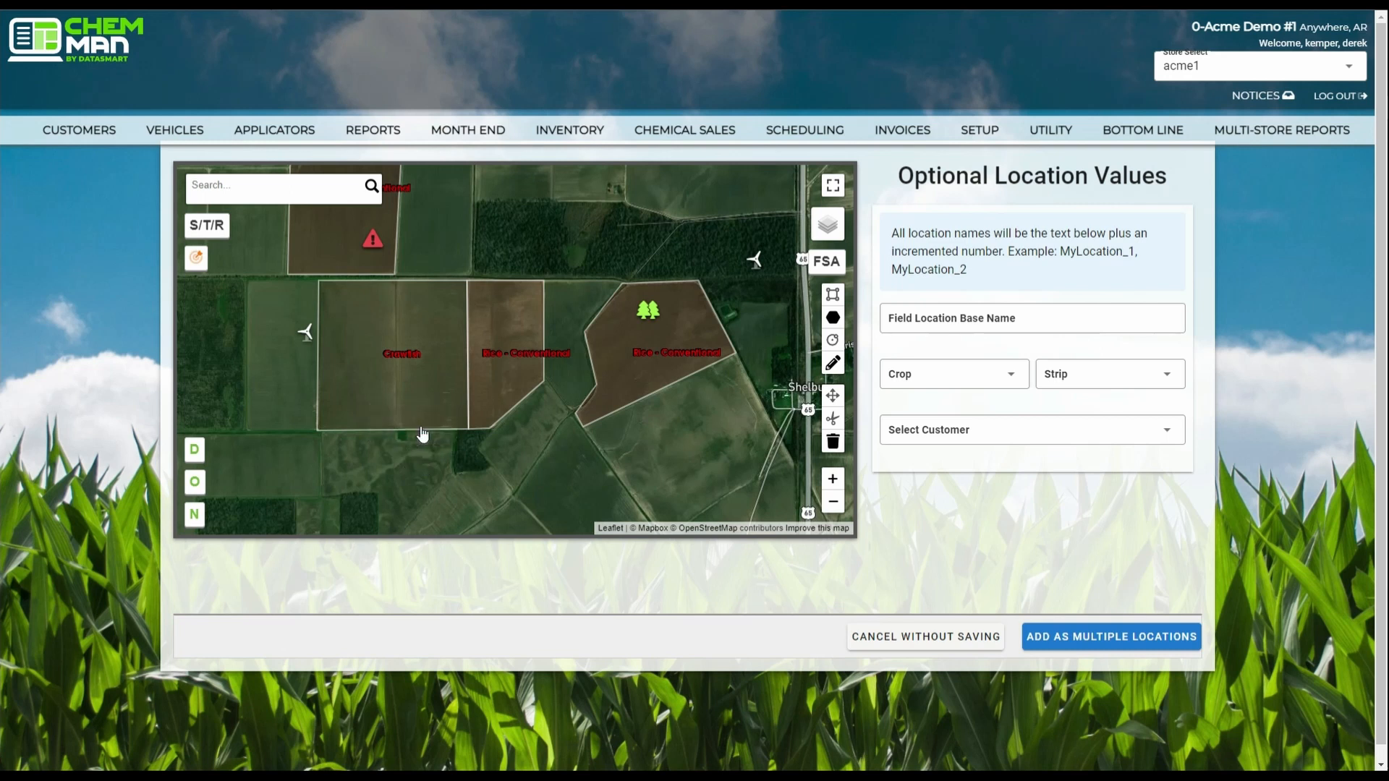
left_click(307, 337)
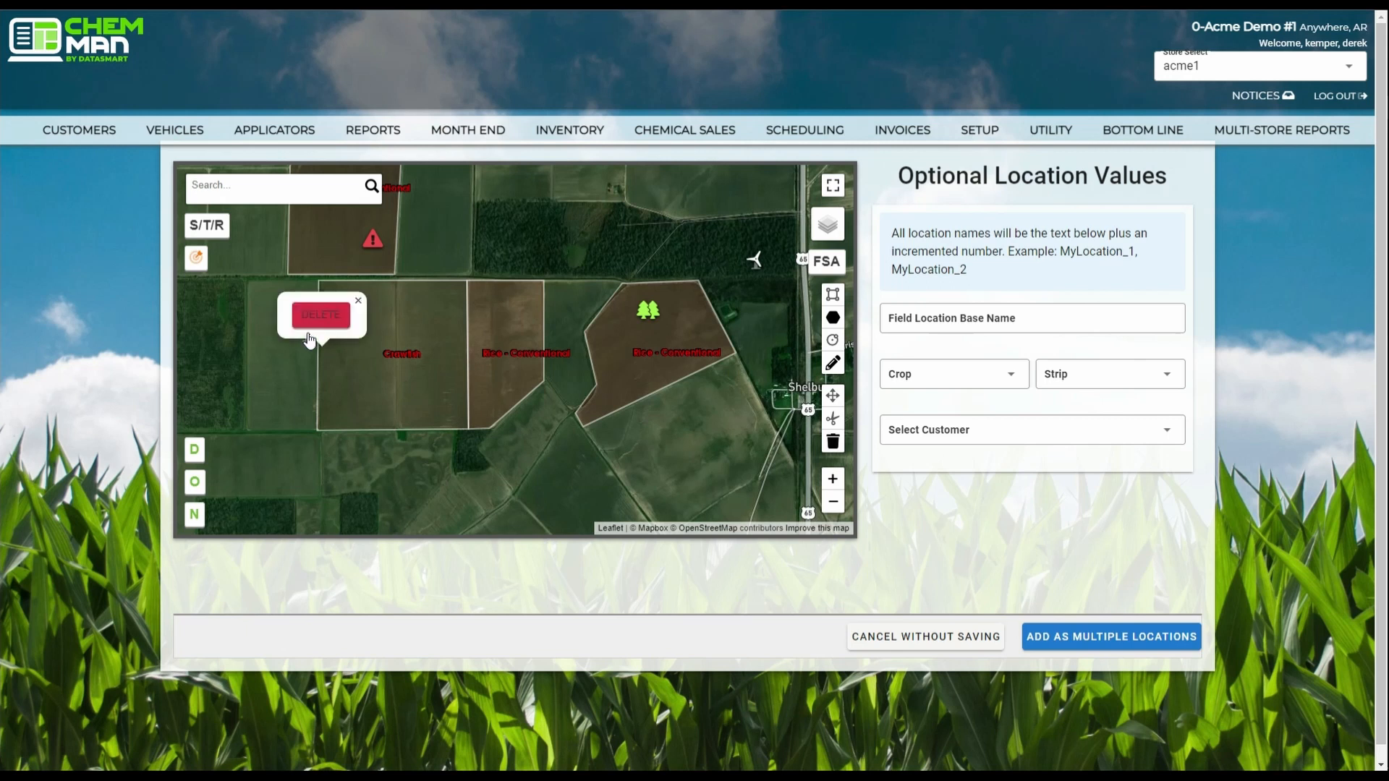
left_click(282, 387)
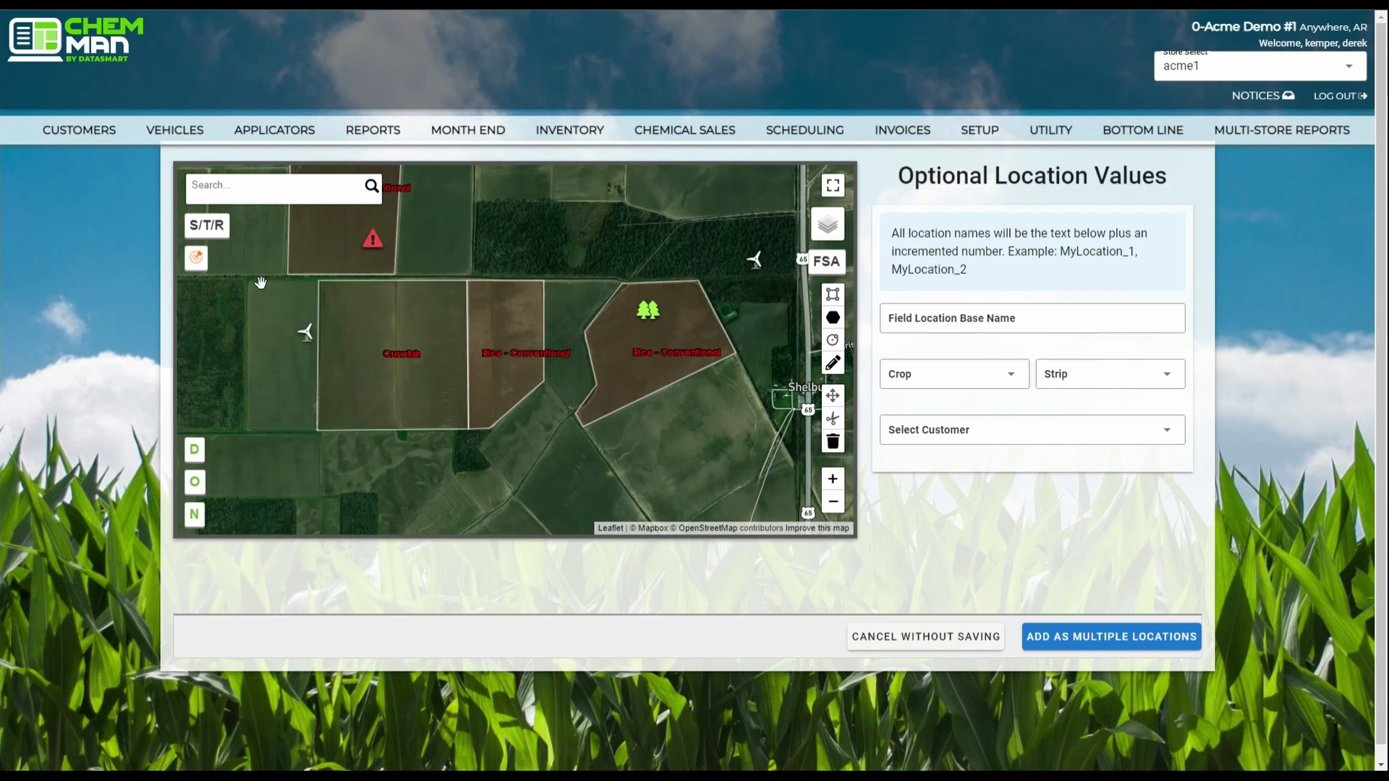
Search the map for "jonesboro,ar" and go to Jonesboro, Arkansas, showing the whole city and its surroundings.
left_click(263, 192)
type("jonesboro,ar")
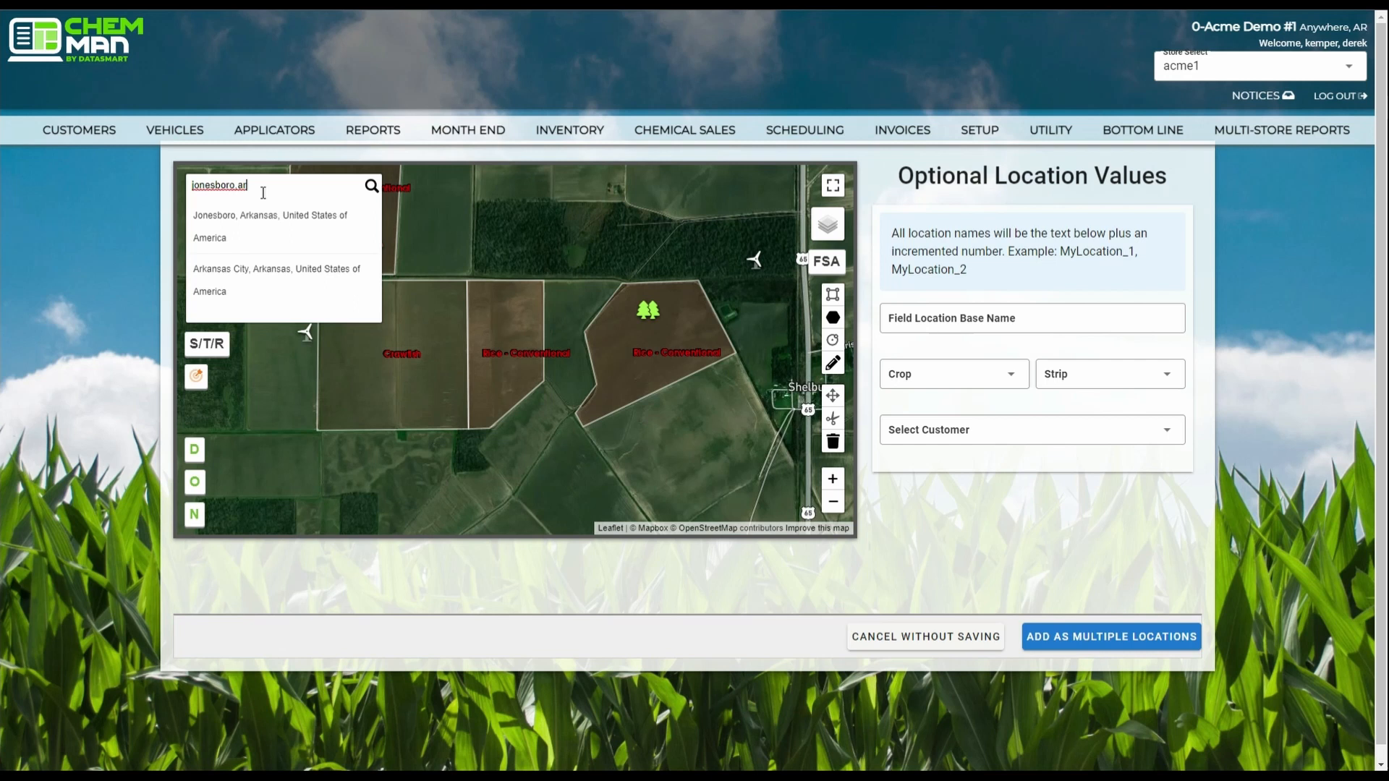
left_click(276, 243)
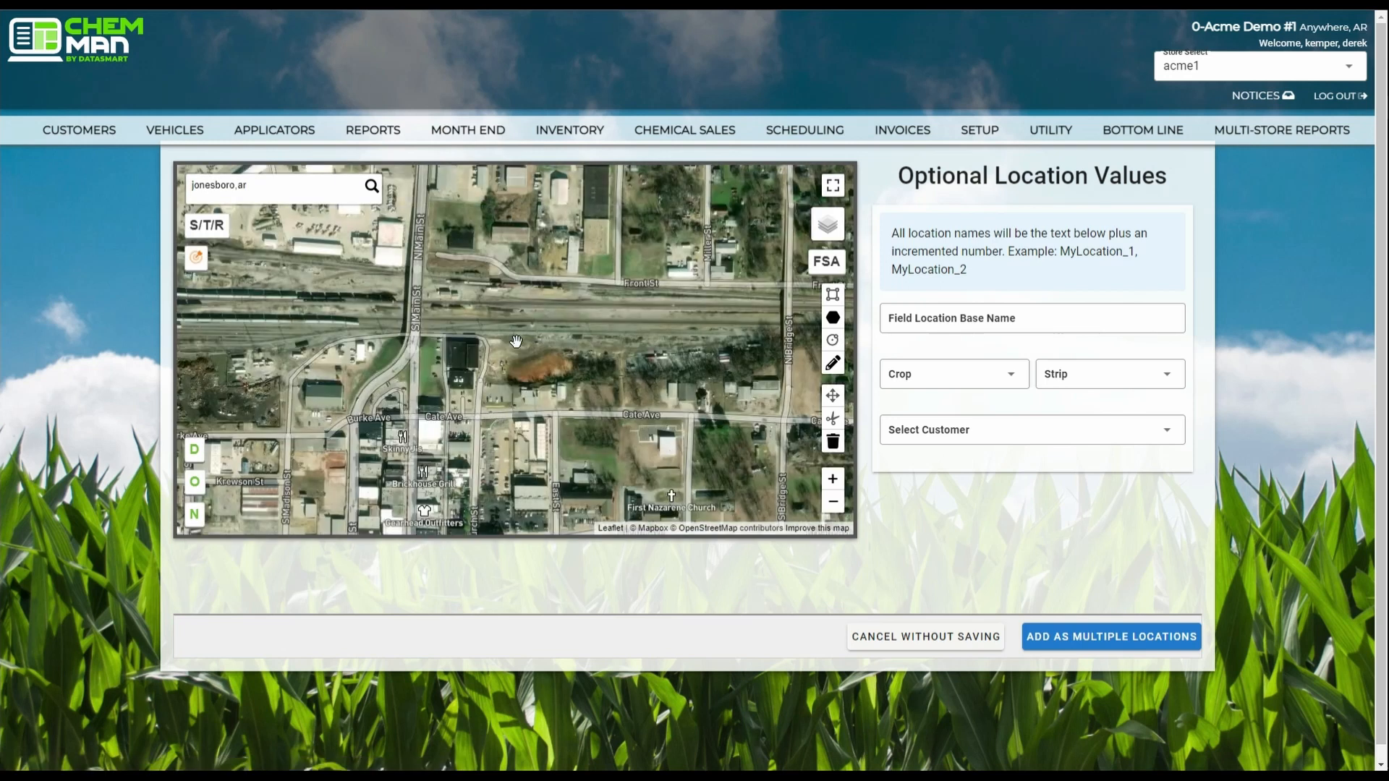
scroll(550, 315, "down", 2)
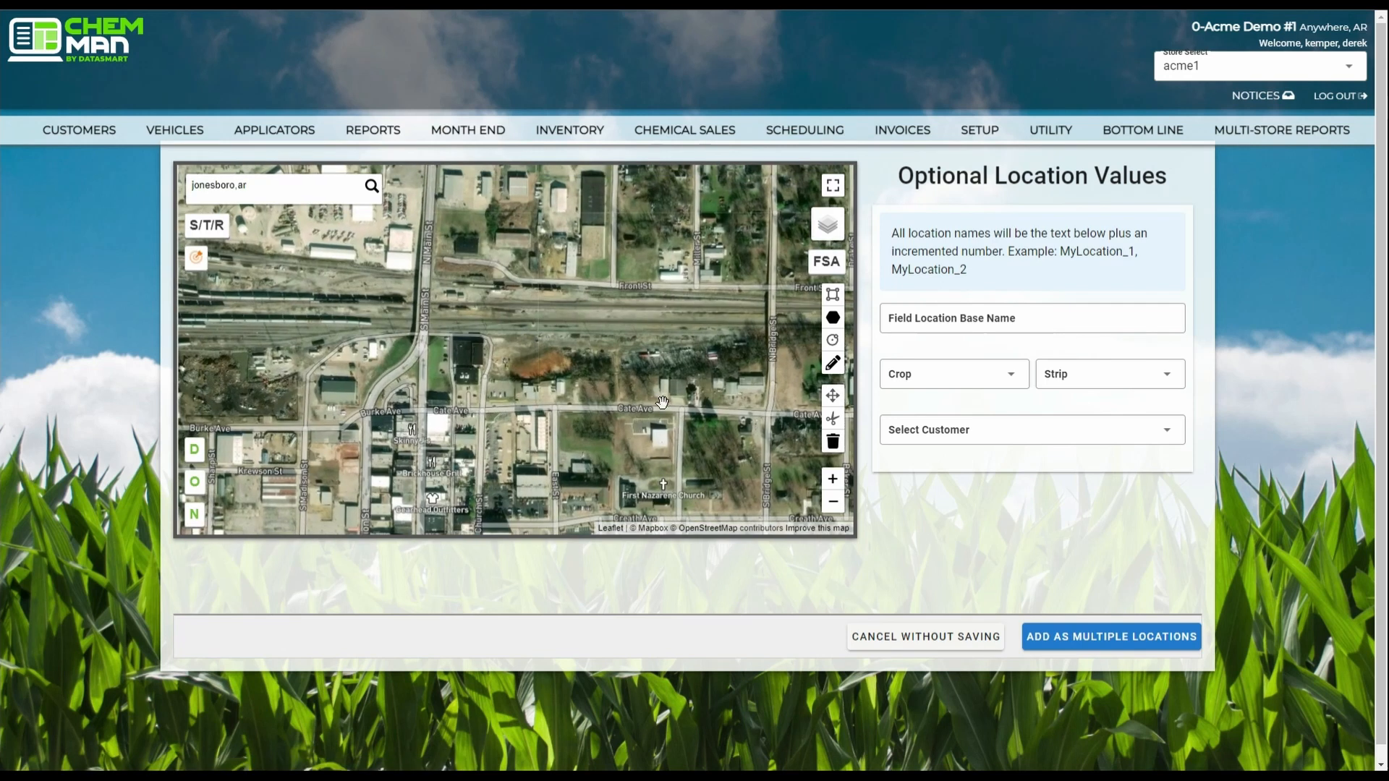
scroll(537, 348, "down", 2)
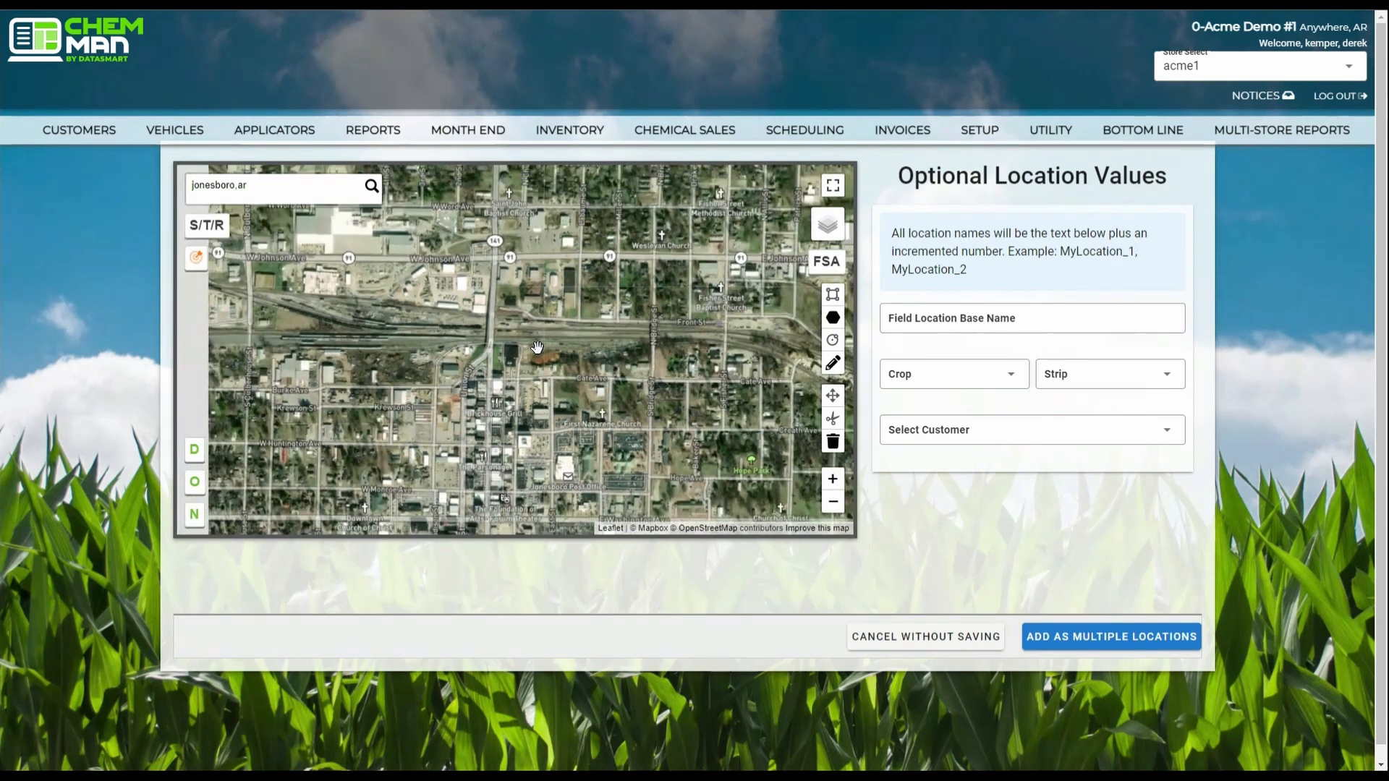
scroll(537, 348, "down", 2)
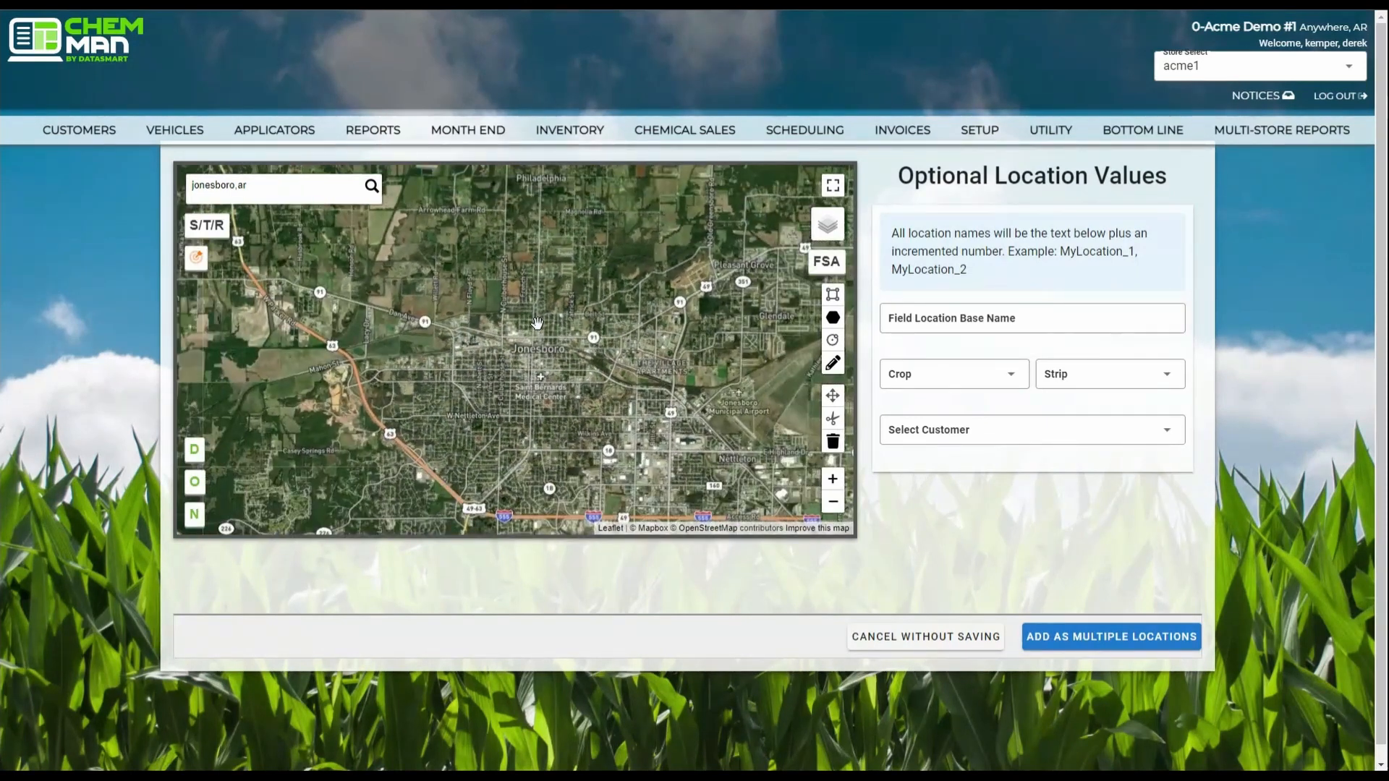
scroll(542, 345, "up", 1)
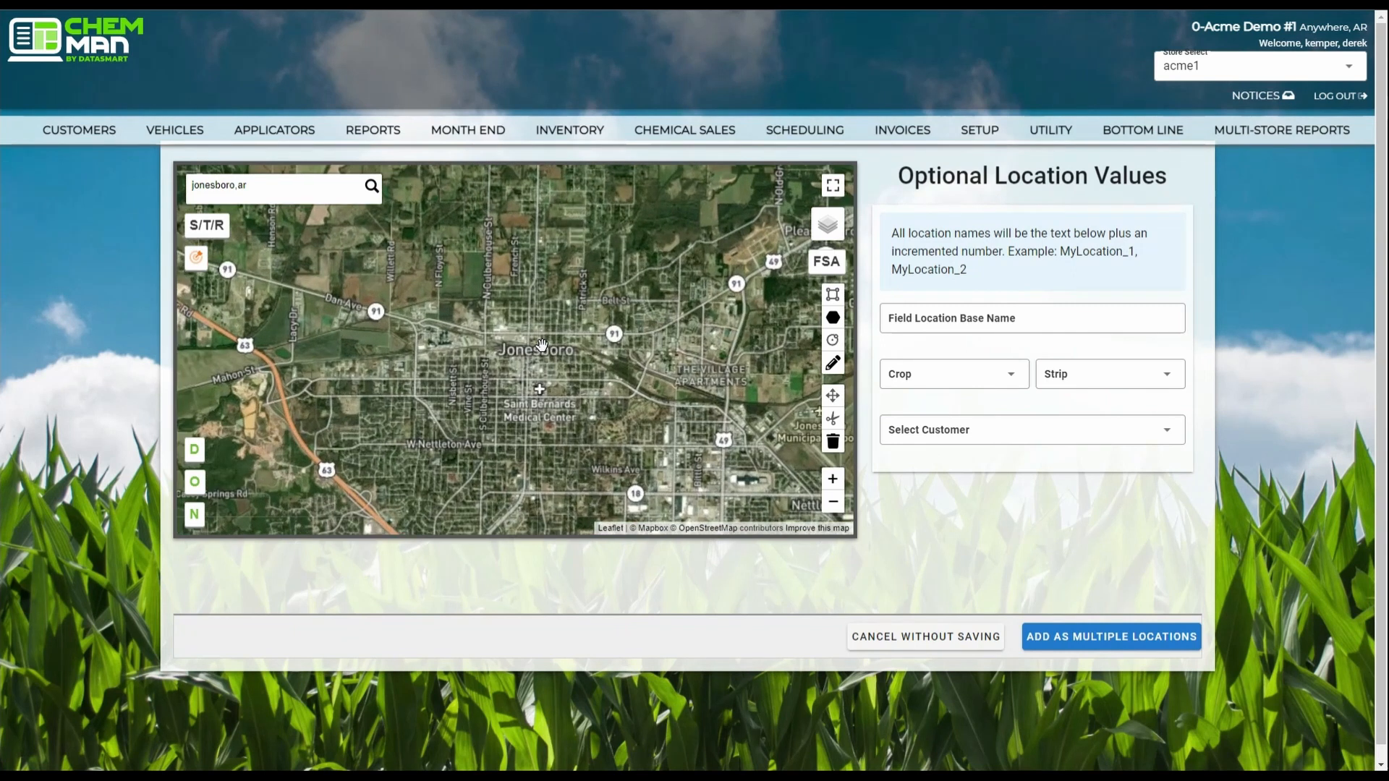
scroll(541, 345, "down", 1)
scroll(541, 341, "down", 1)
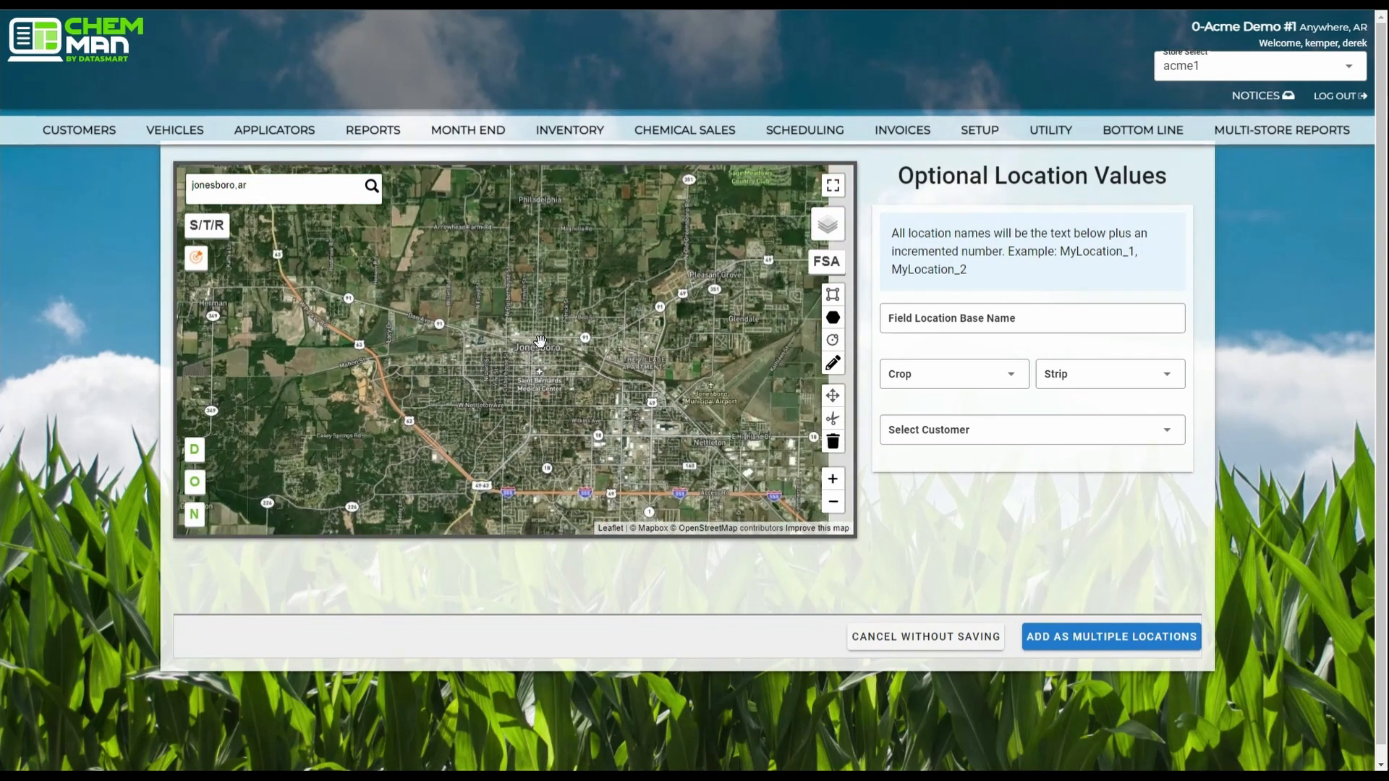
Look at the form that searches for latitude and longitude by section, township and range, without running a search.
left_click(208, 226)
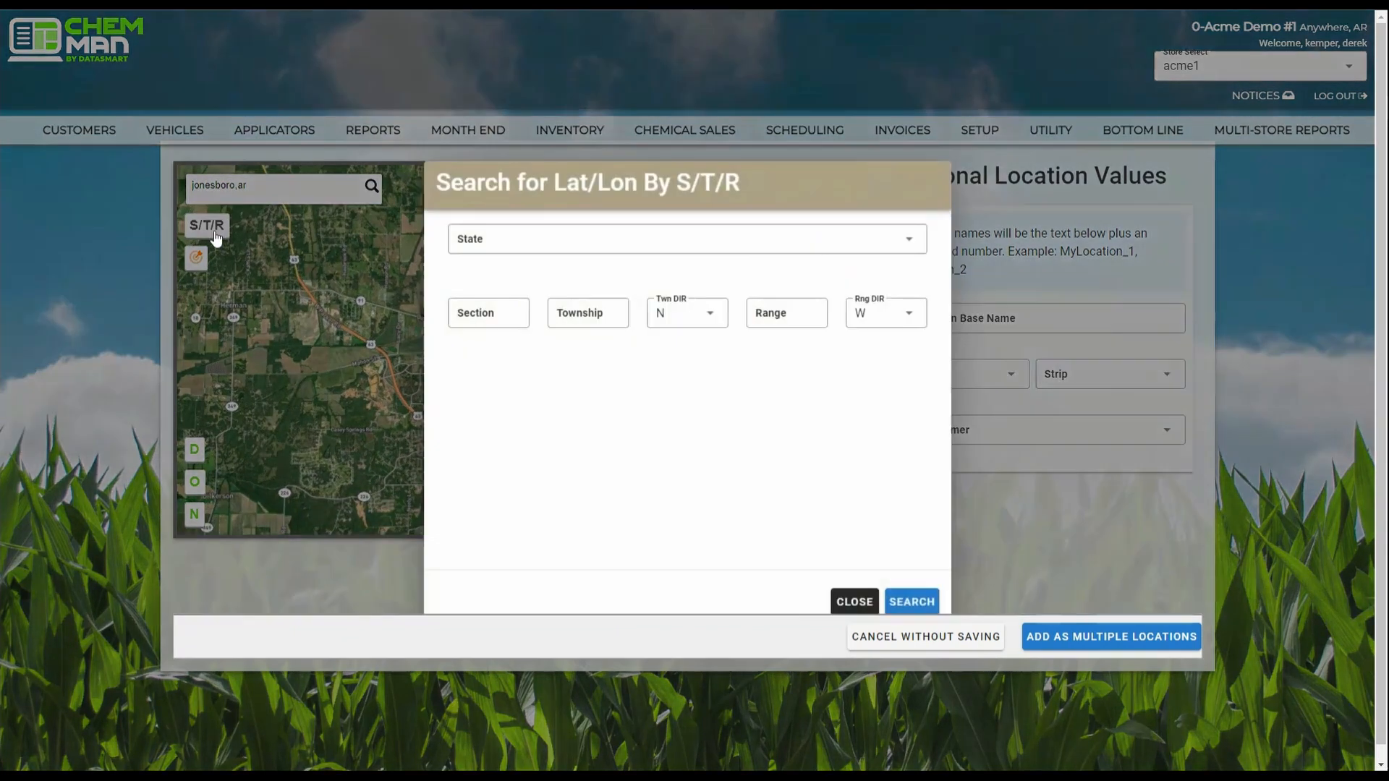
left_click(854, 603)
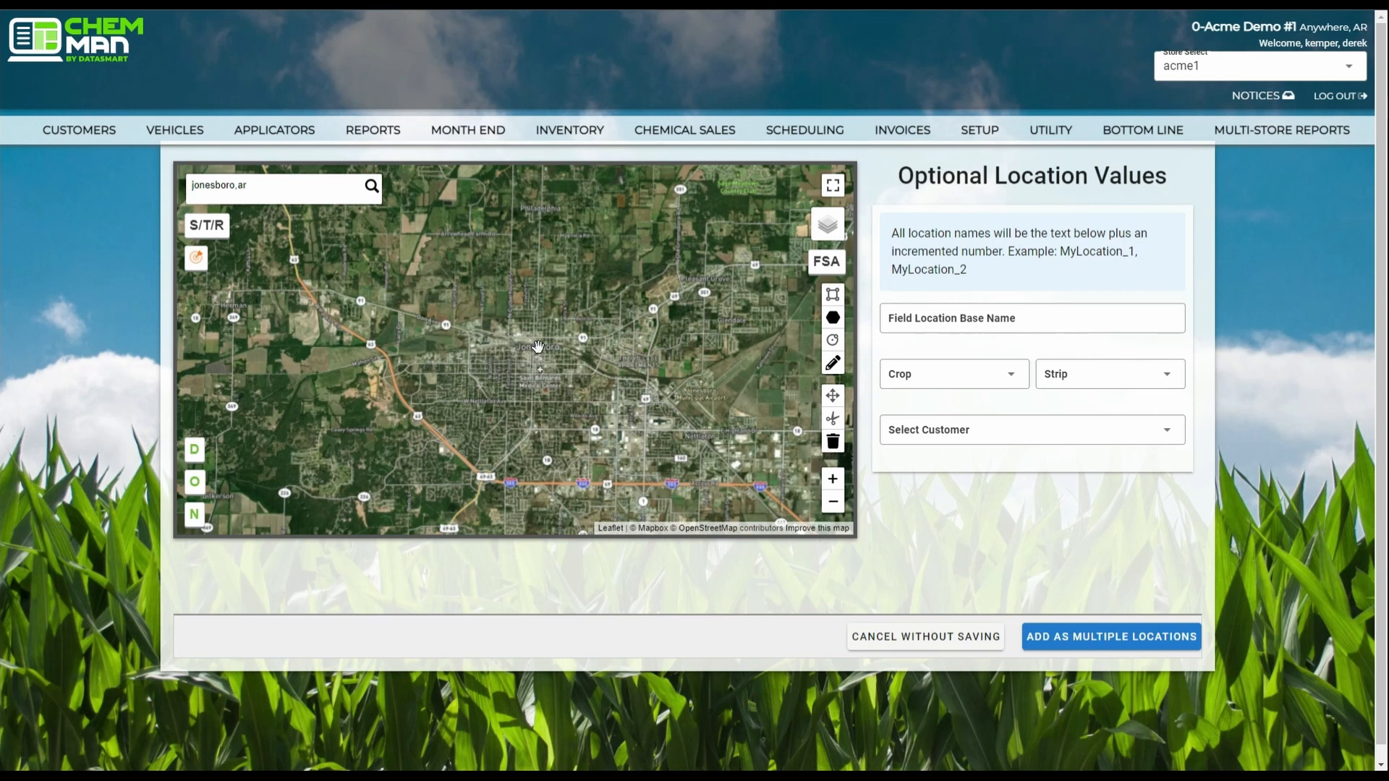
Move the map from Jonesboro northwest to the farm fields around Bono and Dorothy, close enough to distinguish individual fields.
left_click_drag(539, 347, 538, 459)
scroll(532, 335, "up", 2)
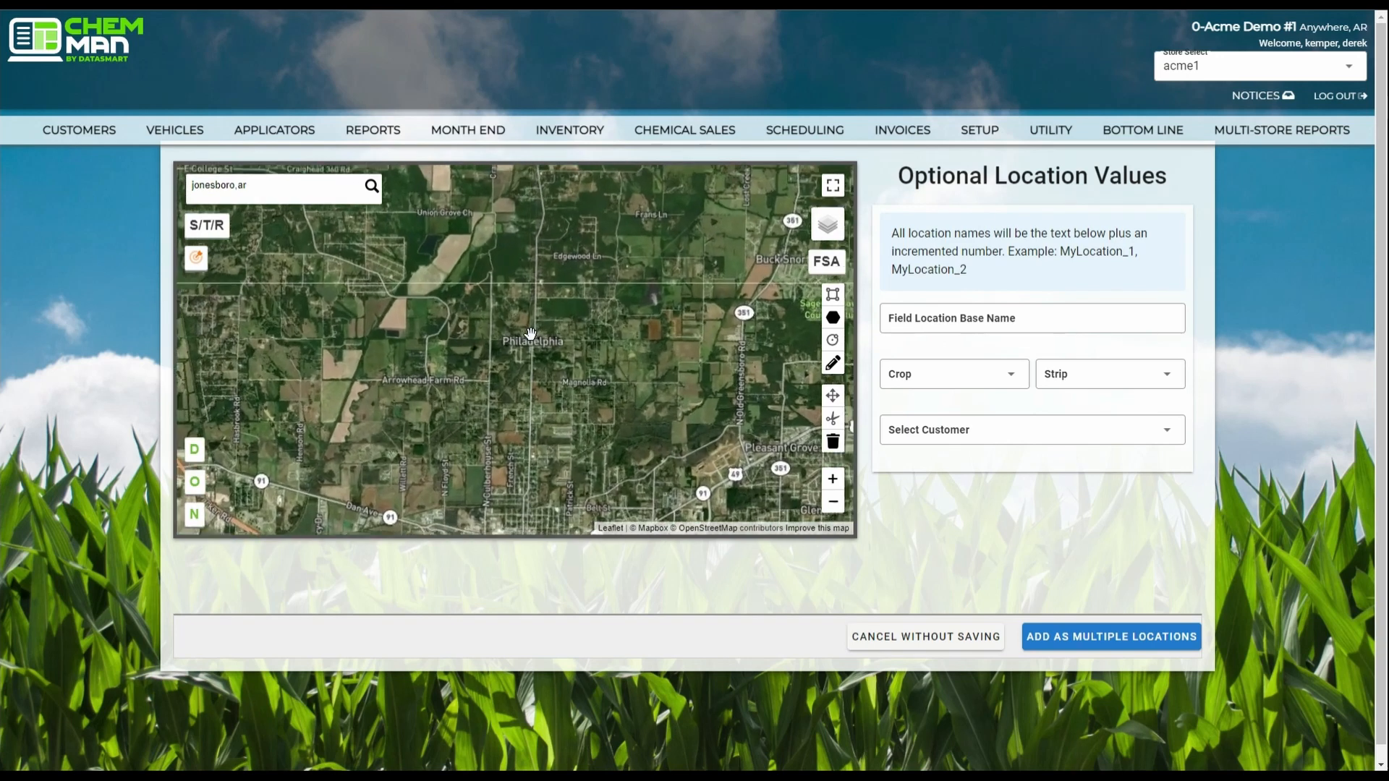
scroll(531, 335, "down", 2)
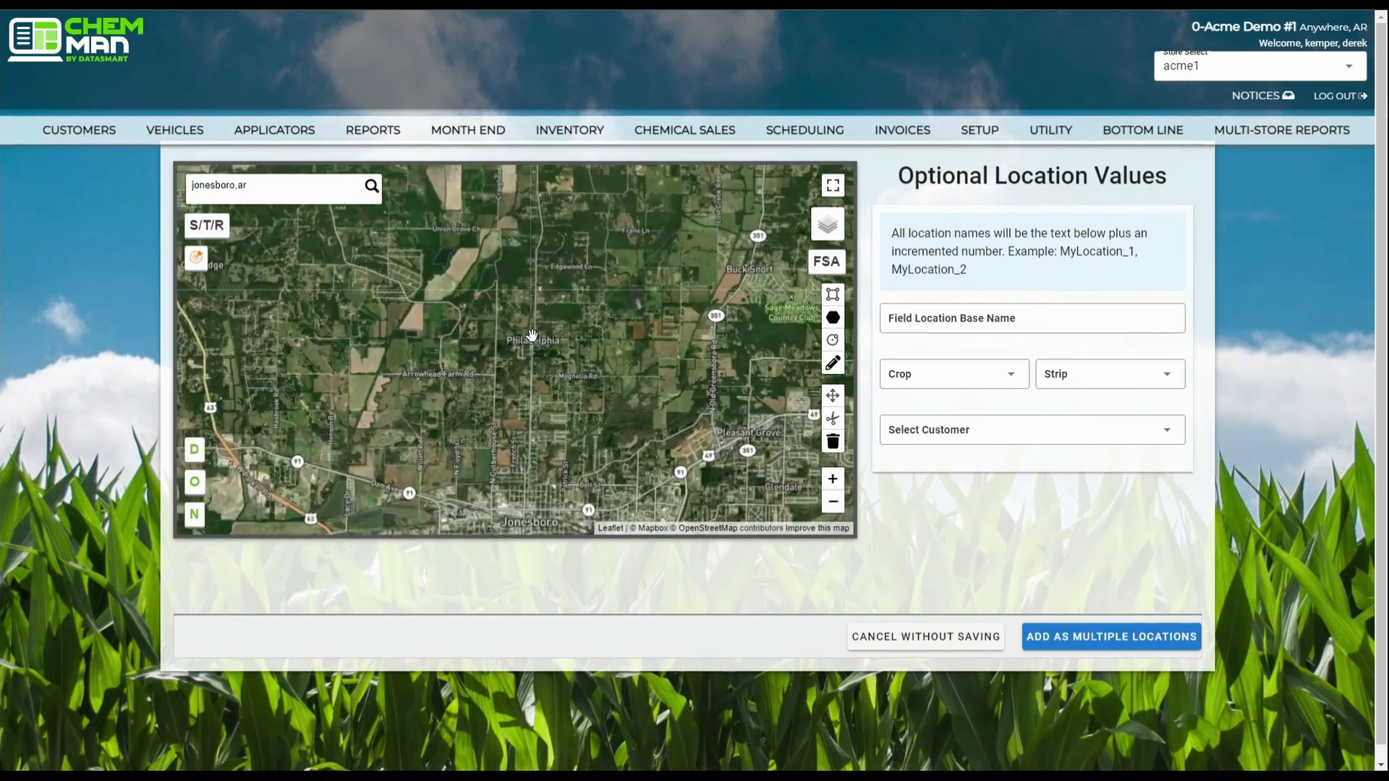
scroll(532, 335, "up", 2)
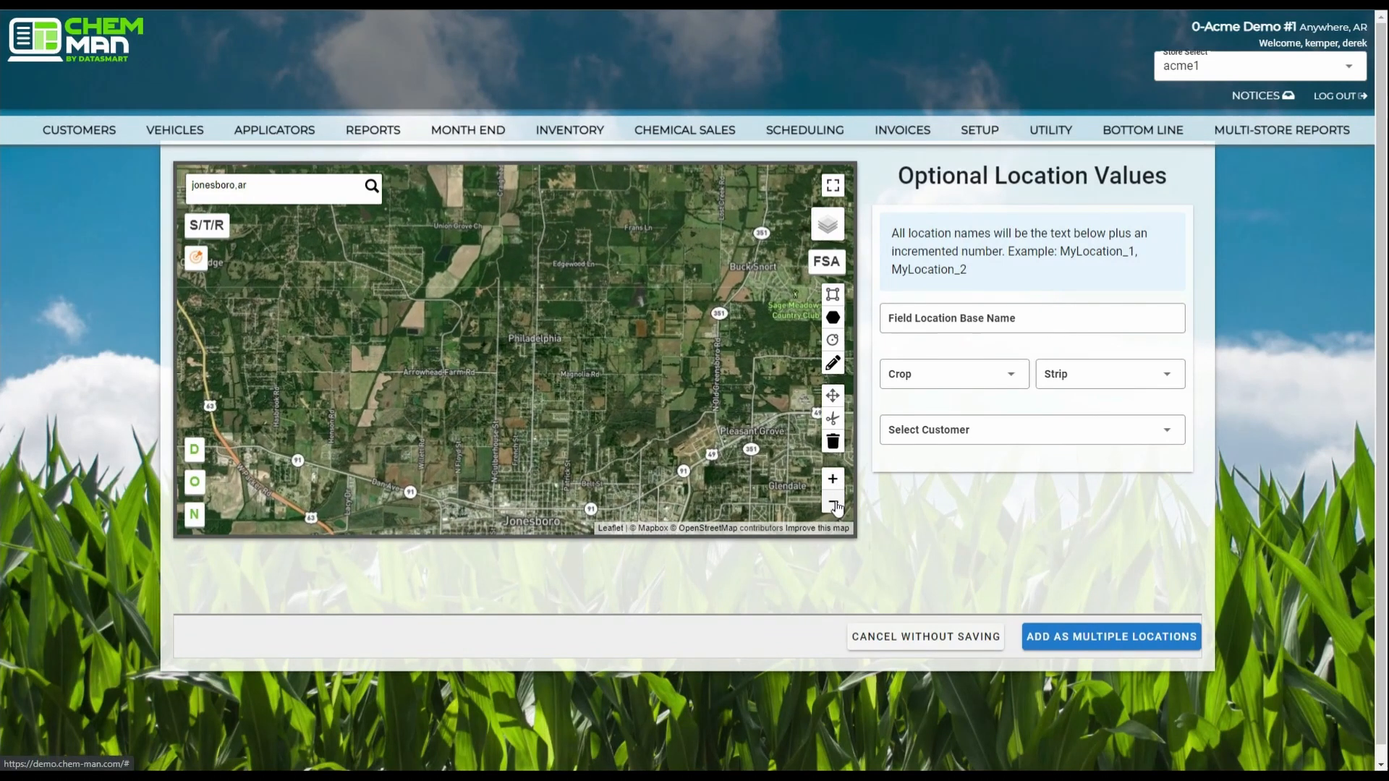
left_click(833, 505)
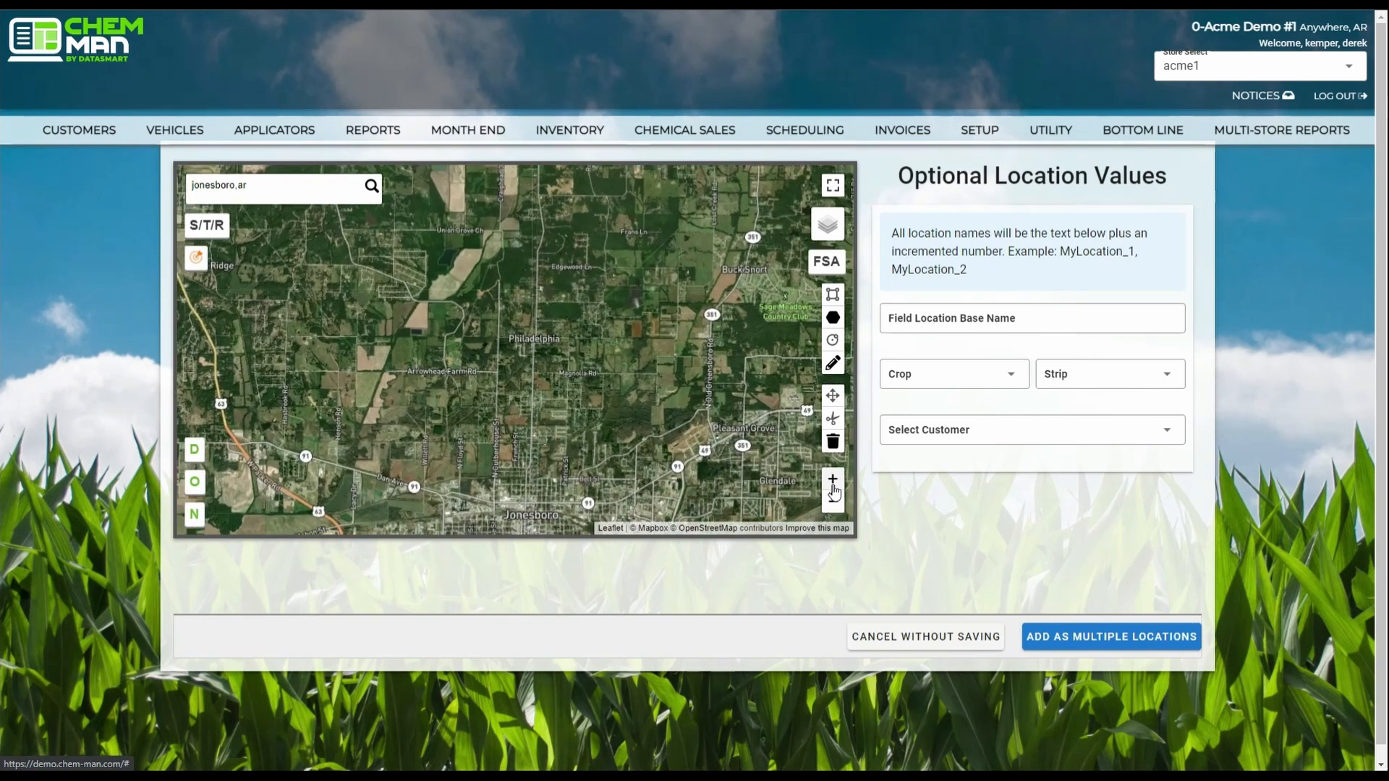
left_click(835, 503)
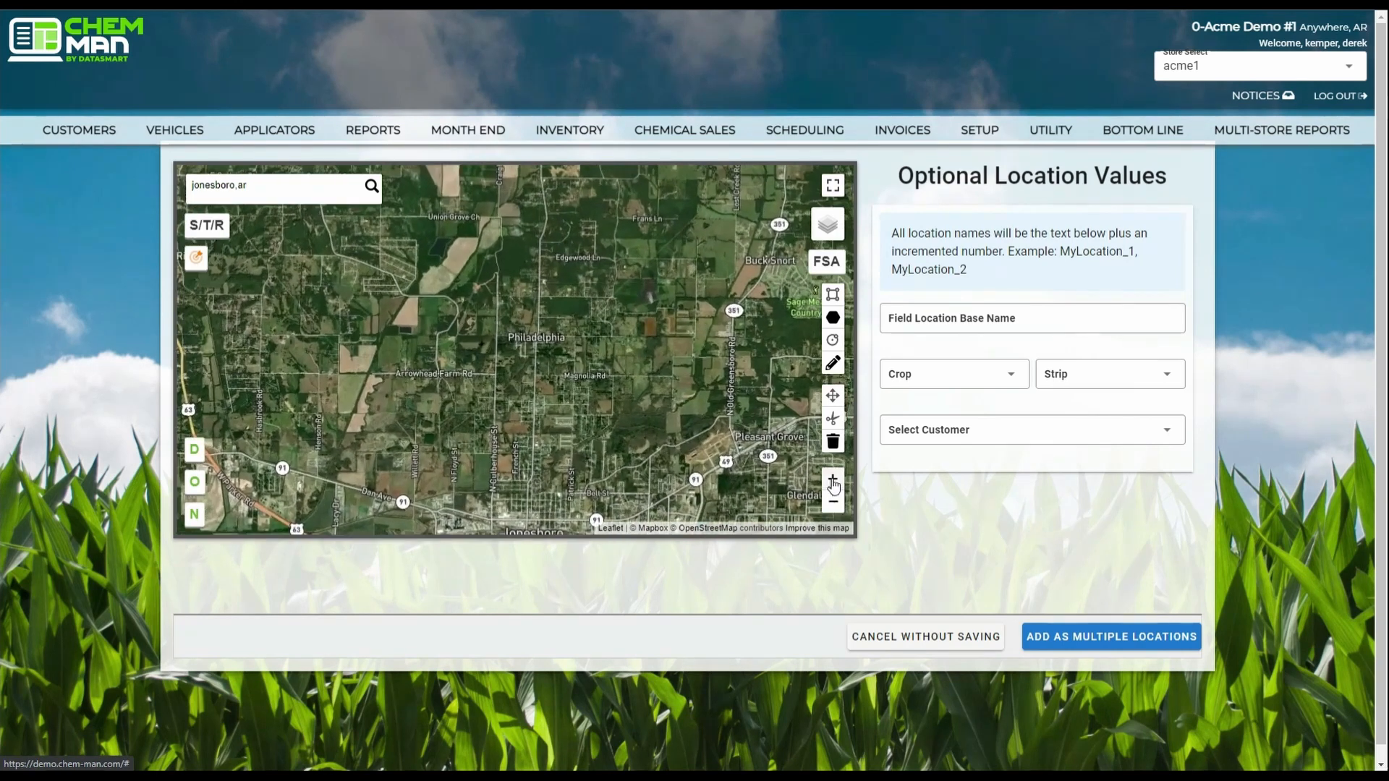
left_click(833, 484)
left_click(833, 505)
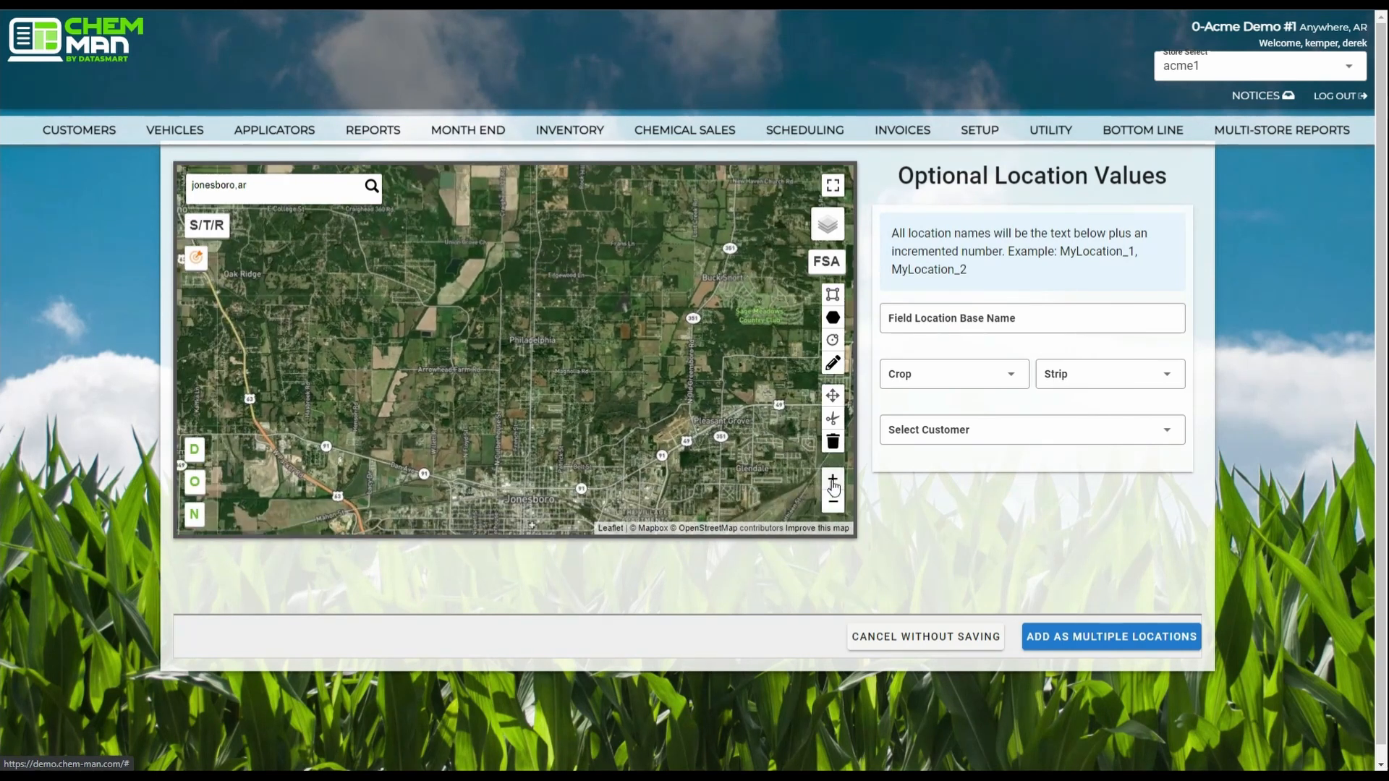
left_click(834, 484)
left_click(833, 504)
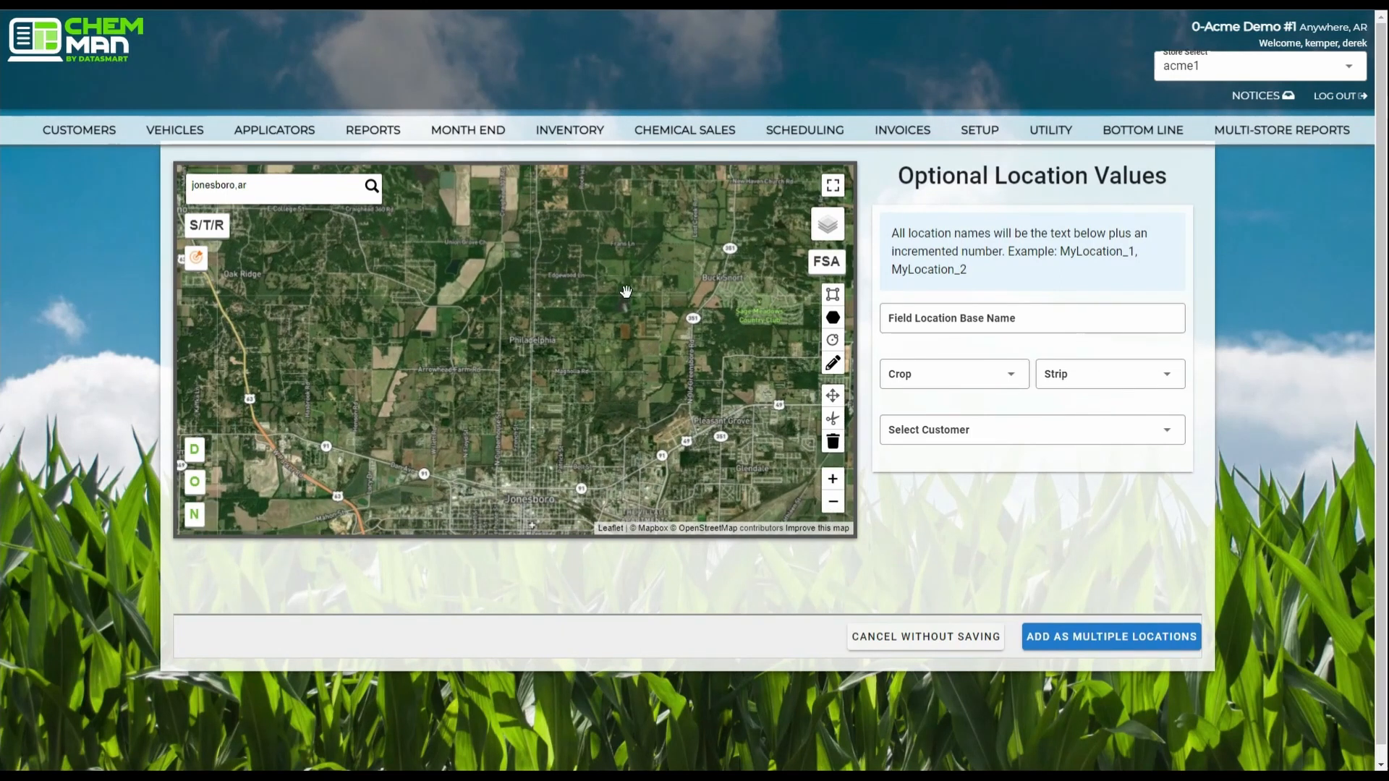
left_click_drag(626, 292, 697, 433)
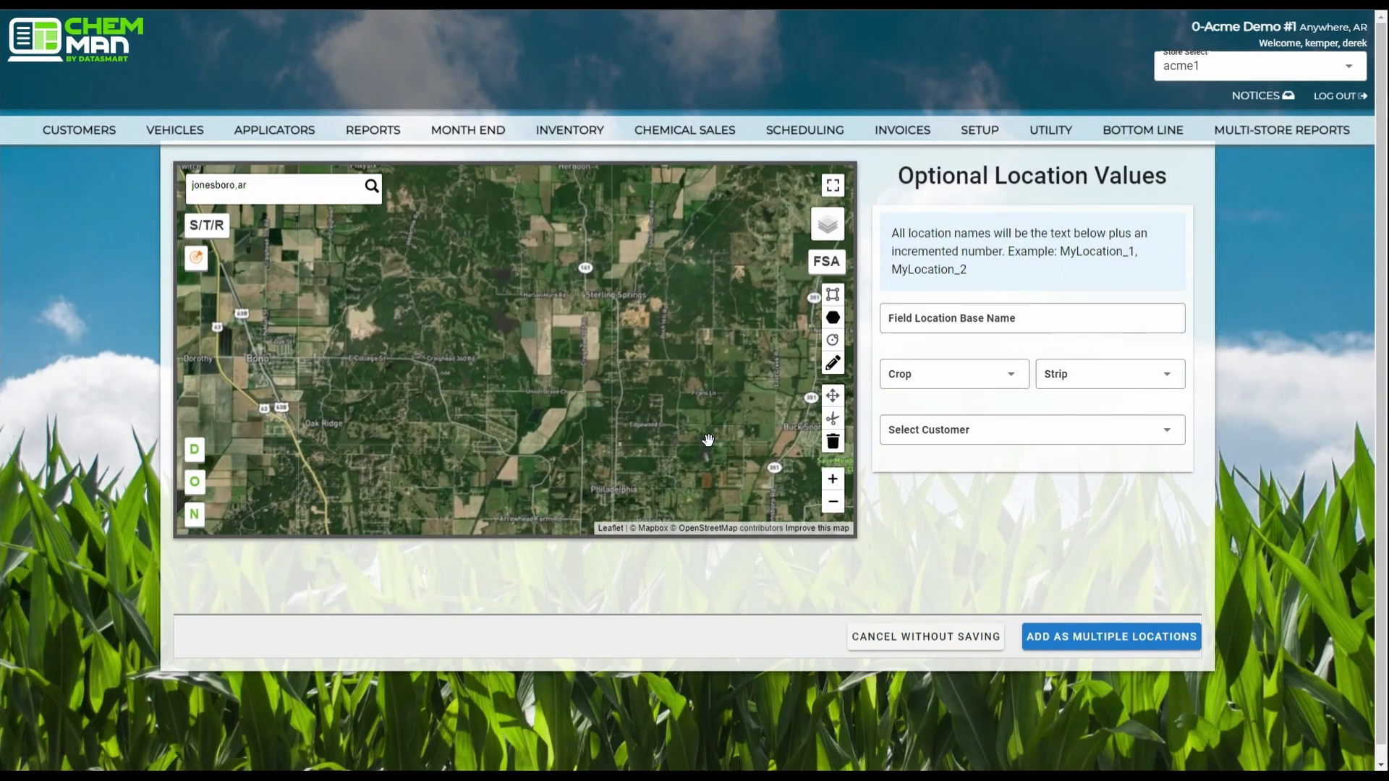
left_click_drag(499, 324, 758, 327)
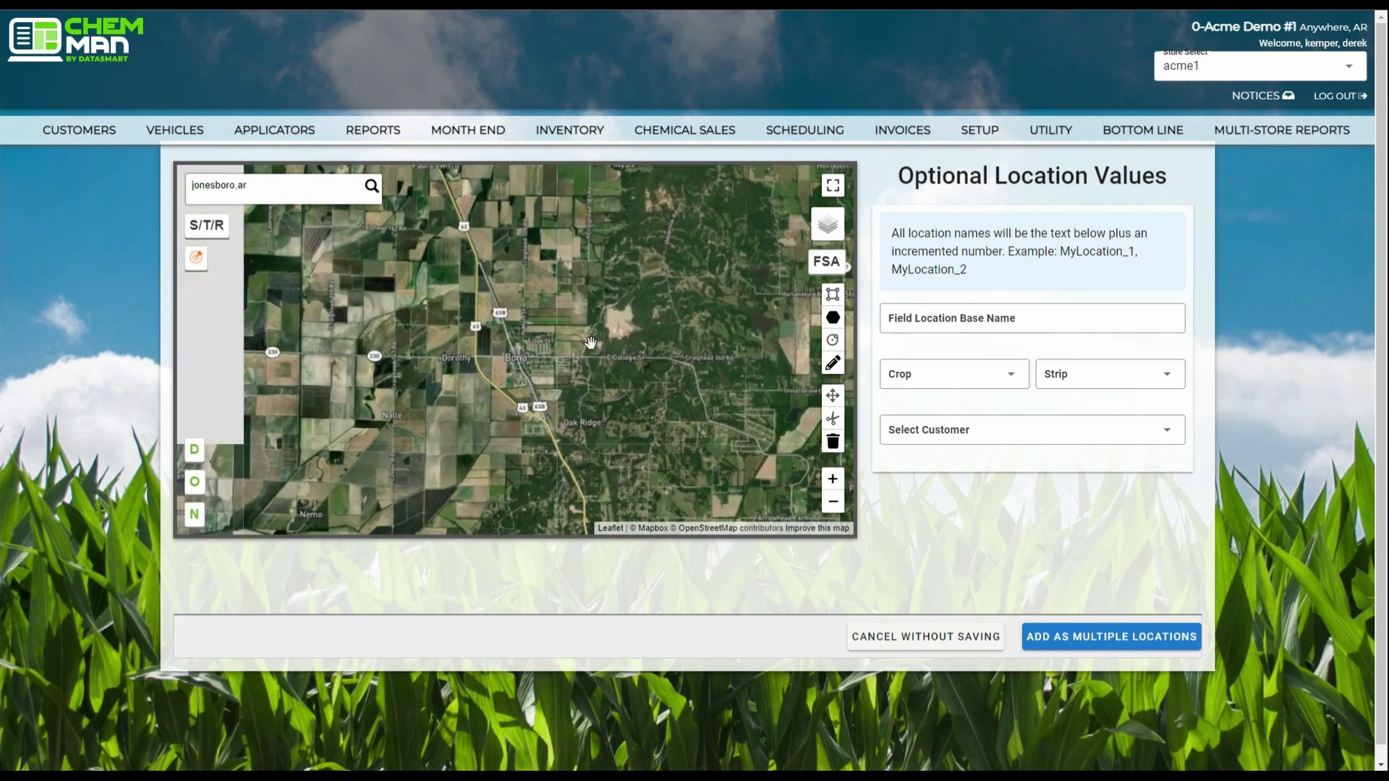
left_click_drag(415, 259, 522, 350)
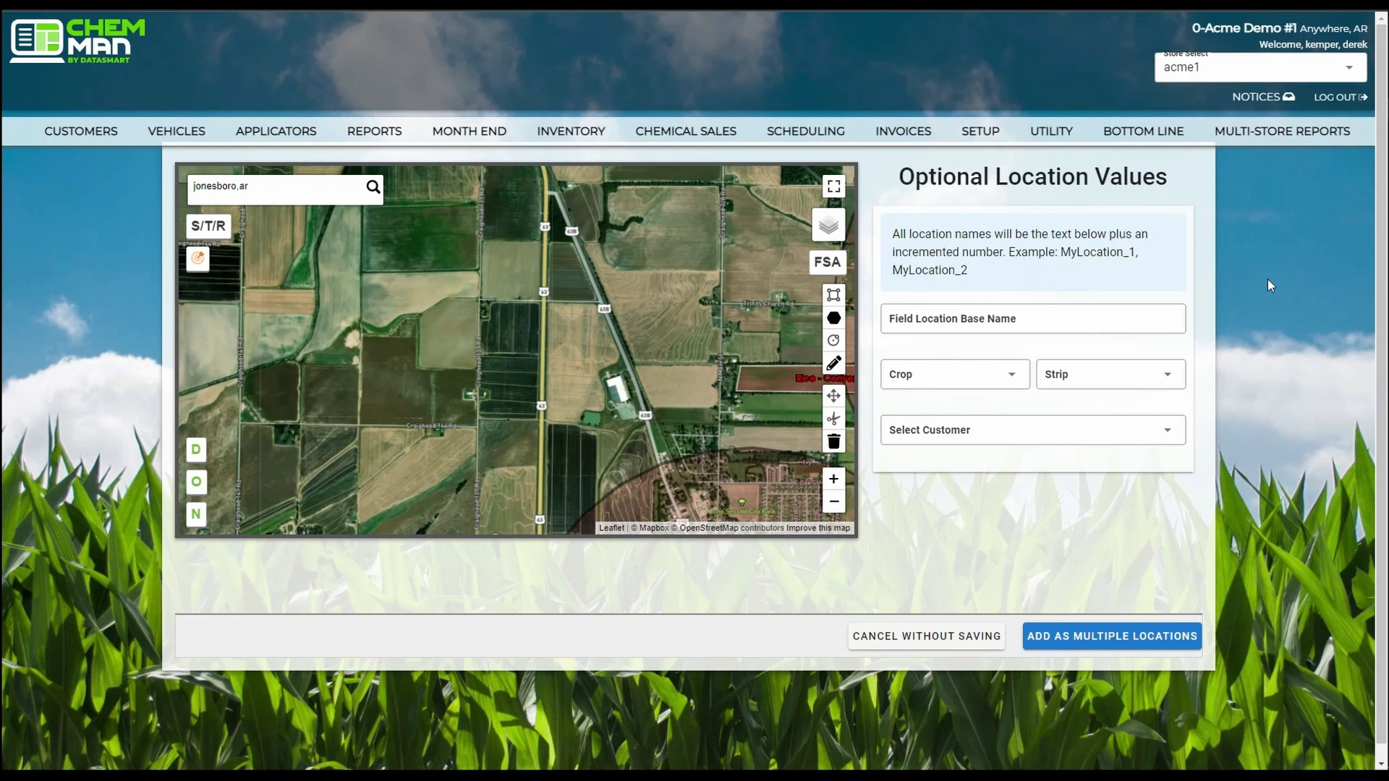
Show the map in full screen and hide the Driftwatch locations.
left_click(835, 189)
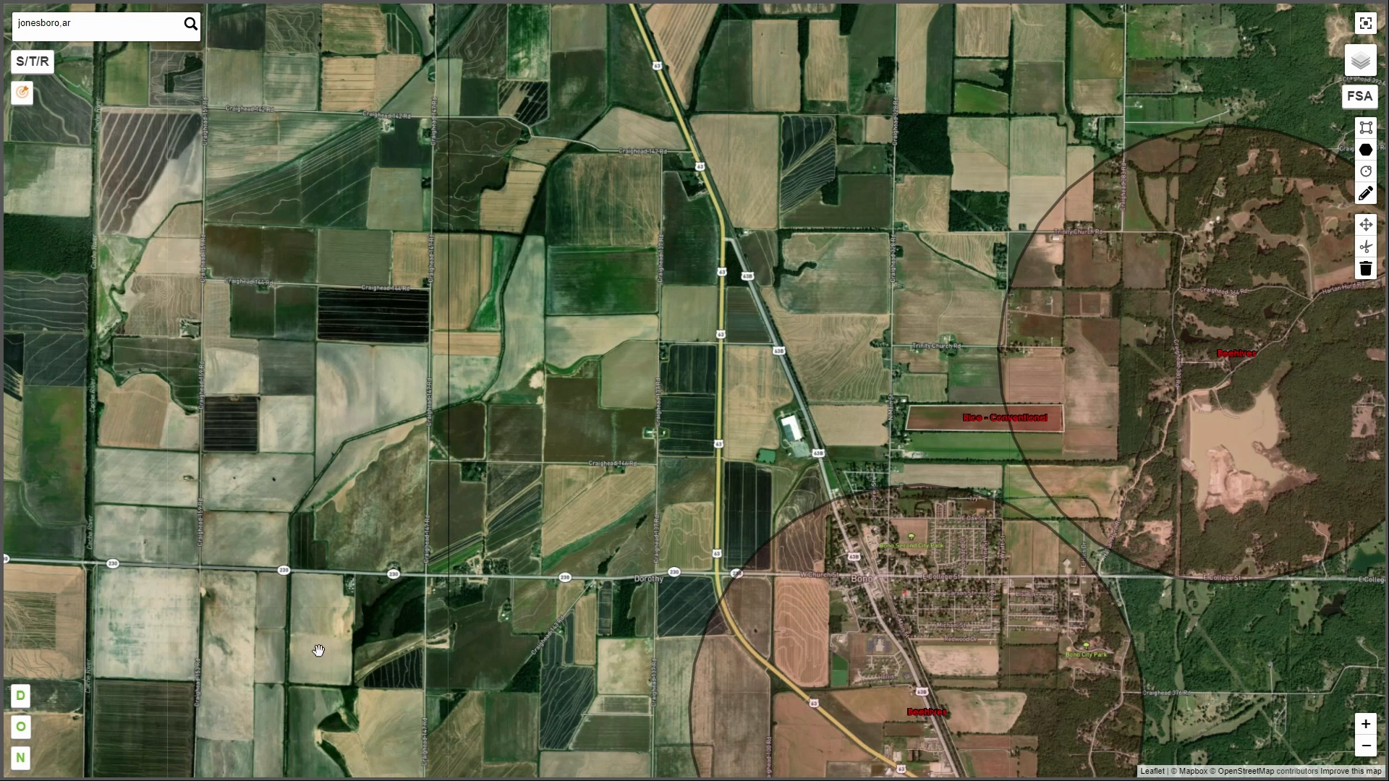
left_click(20, 697)
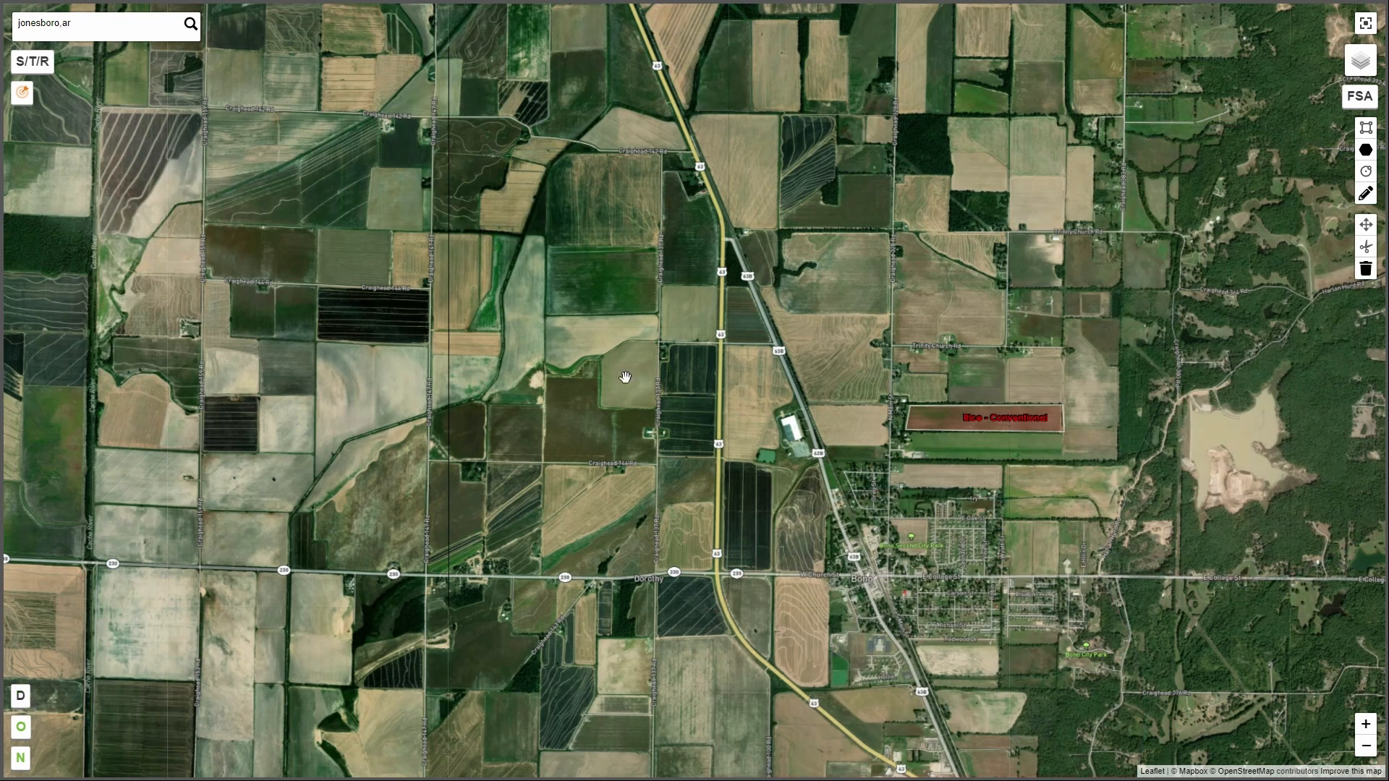
Compare the Map View and Satellite base layers over the Bono area, finishing on Satellite.
mouse_move(1368, 71)
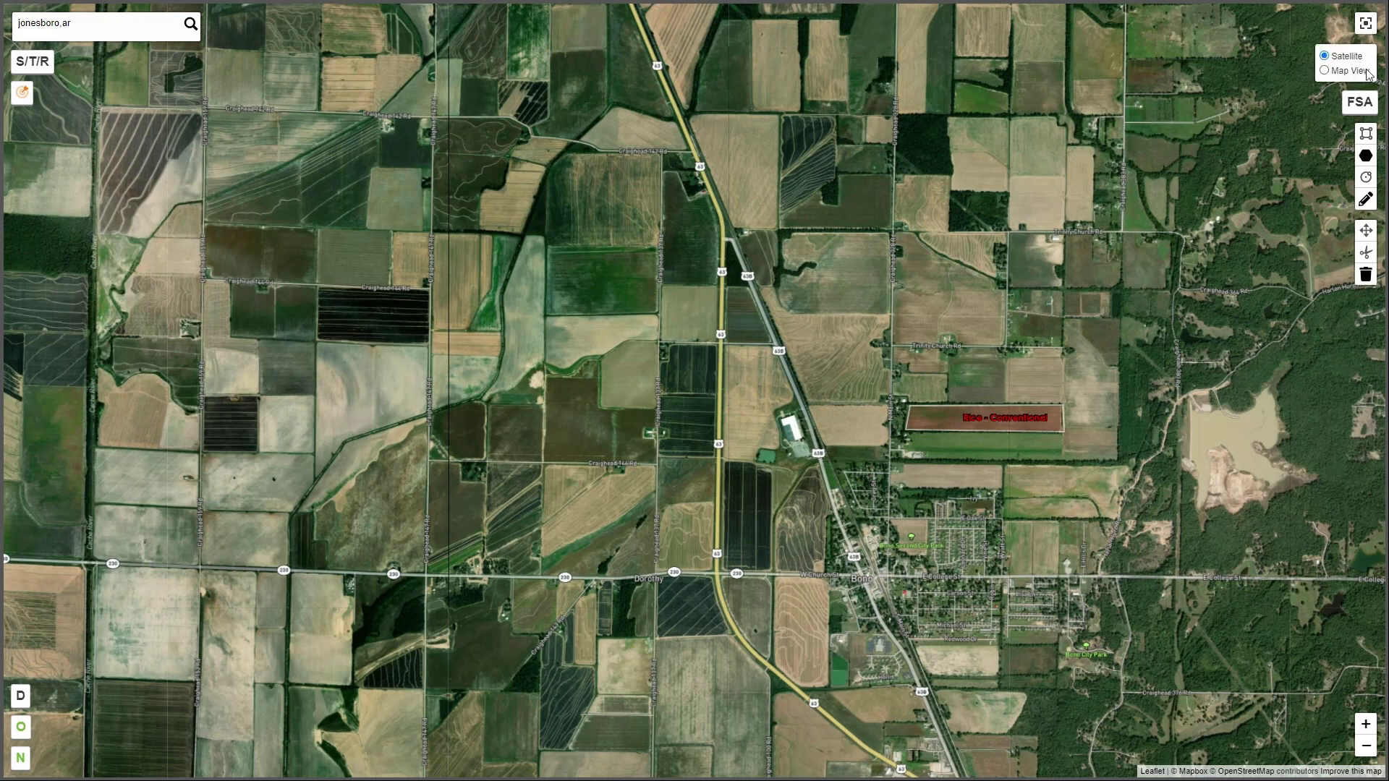
left_click(1326, 71)
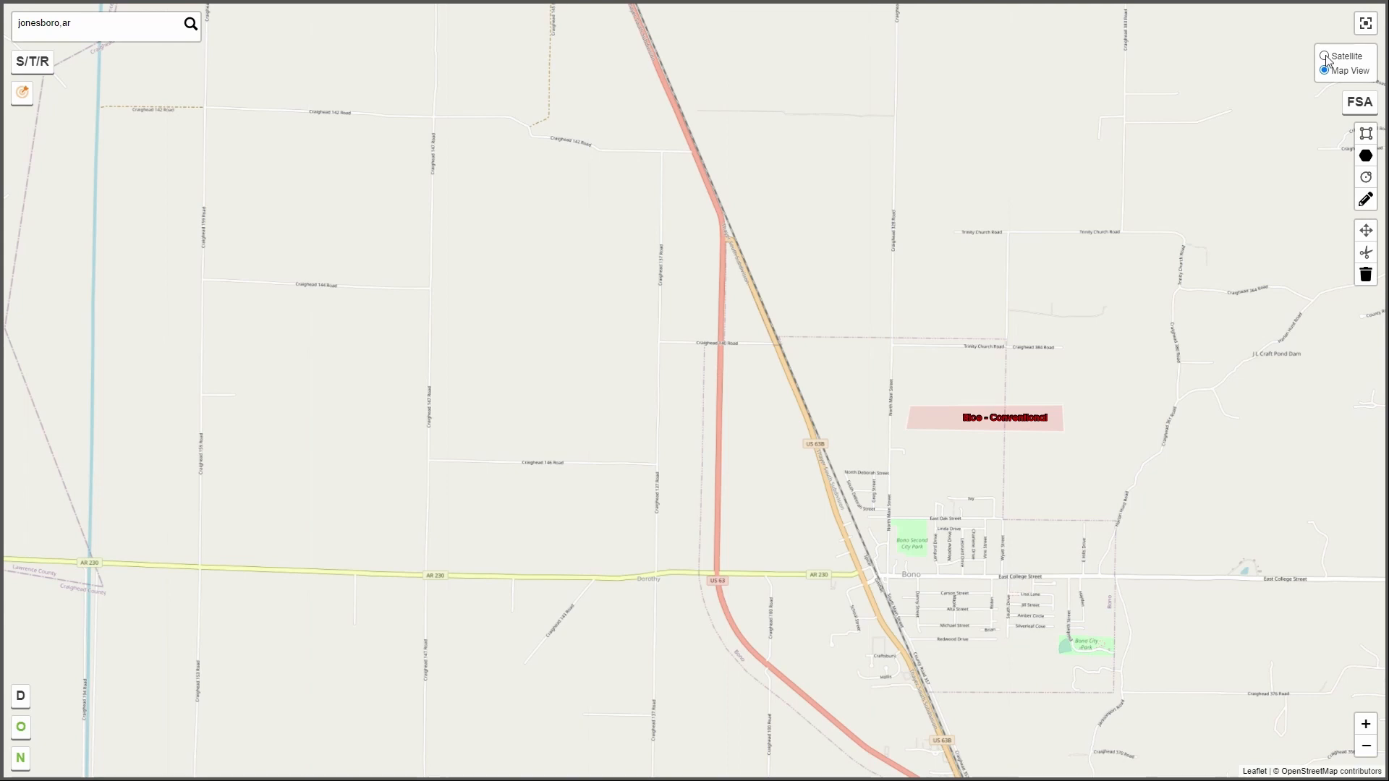
left_click(1325, 56)
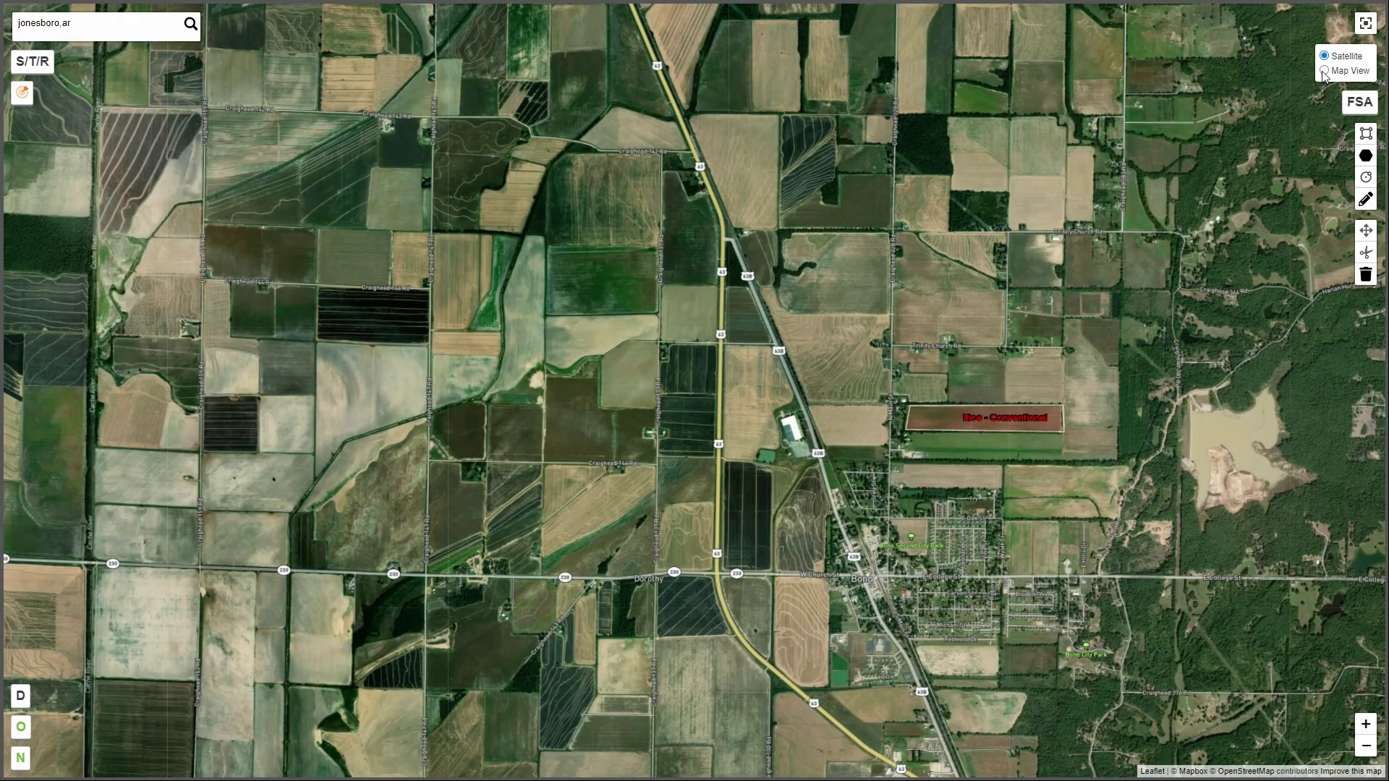
left_click(1324, 71)
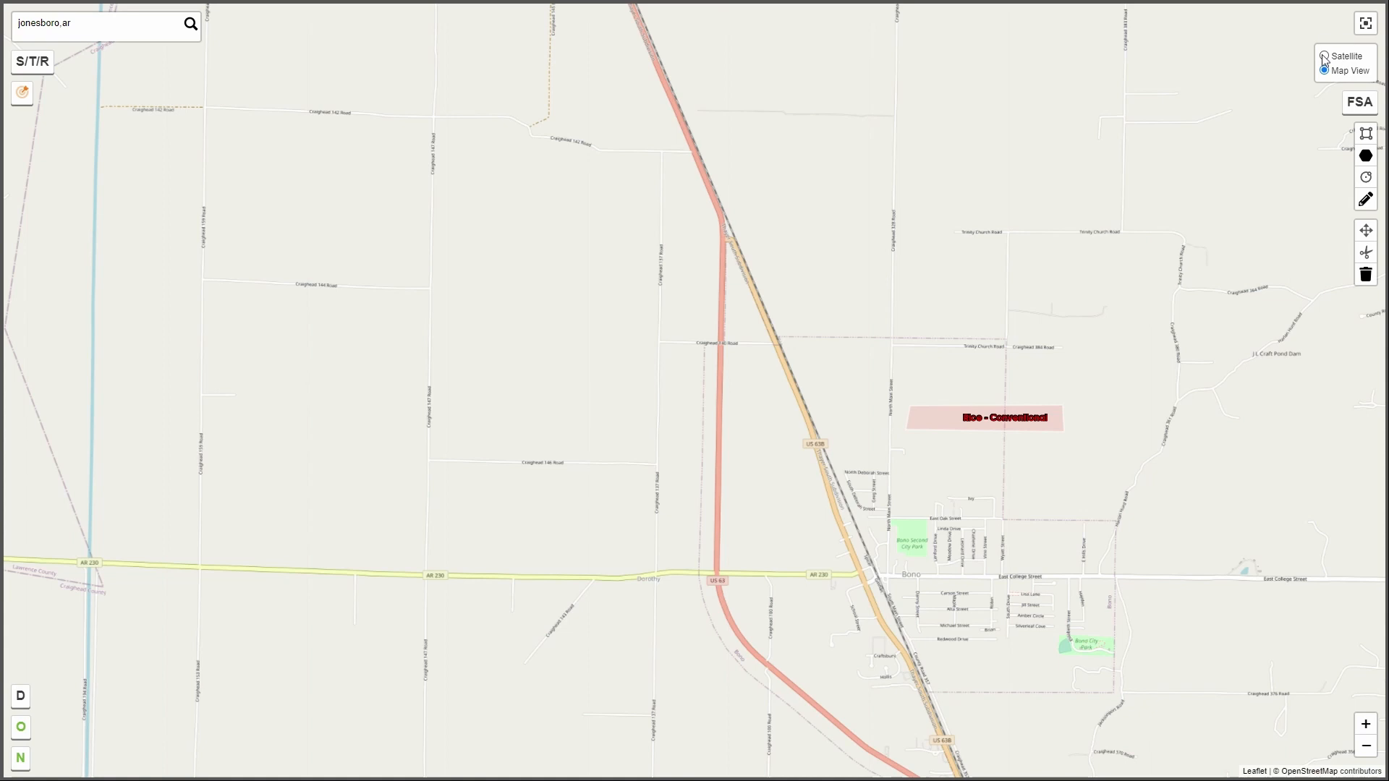
left_click(1325, 57)
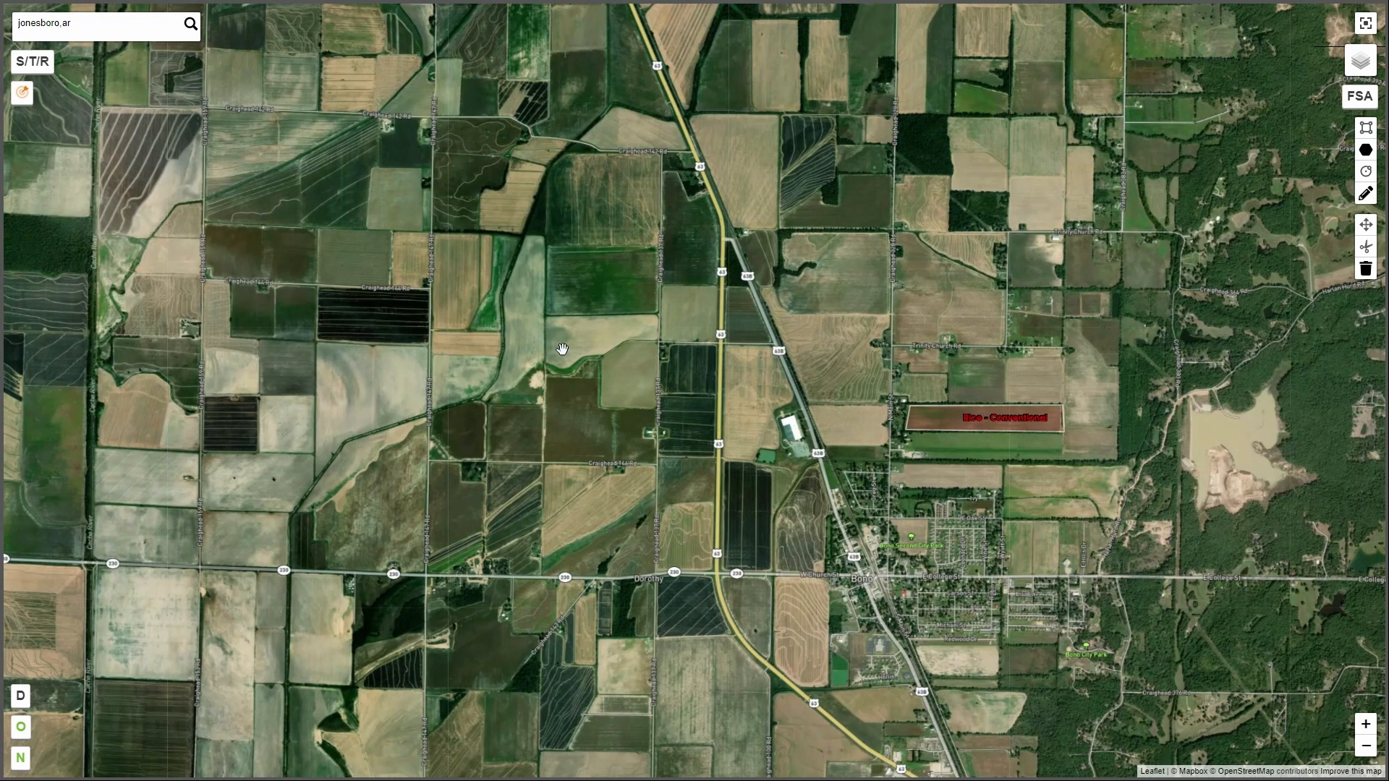
Display the FSA borders, select the two adjoining fields just north of the woods and west of the Cache River, and save the selections.
left_click(1353, 106)
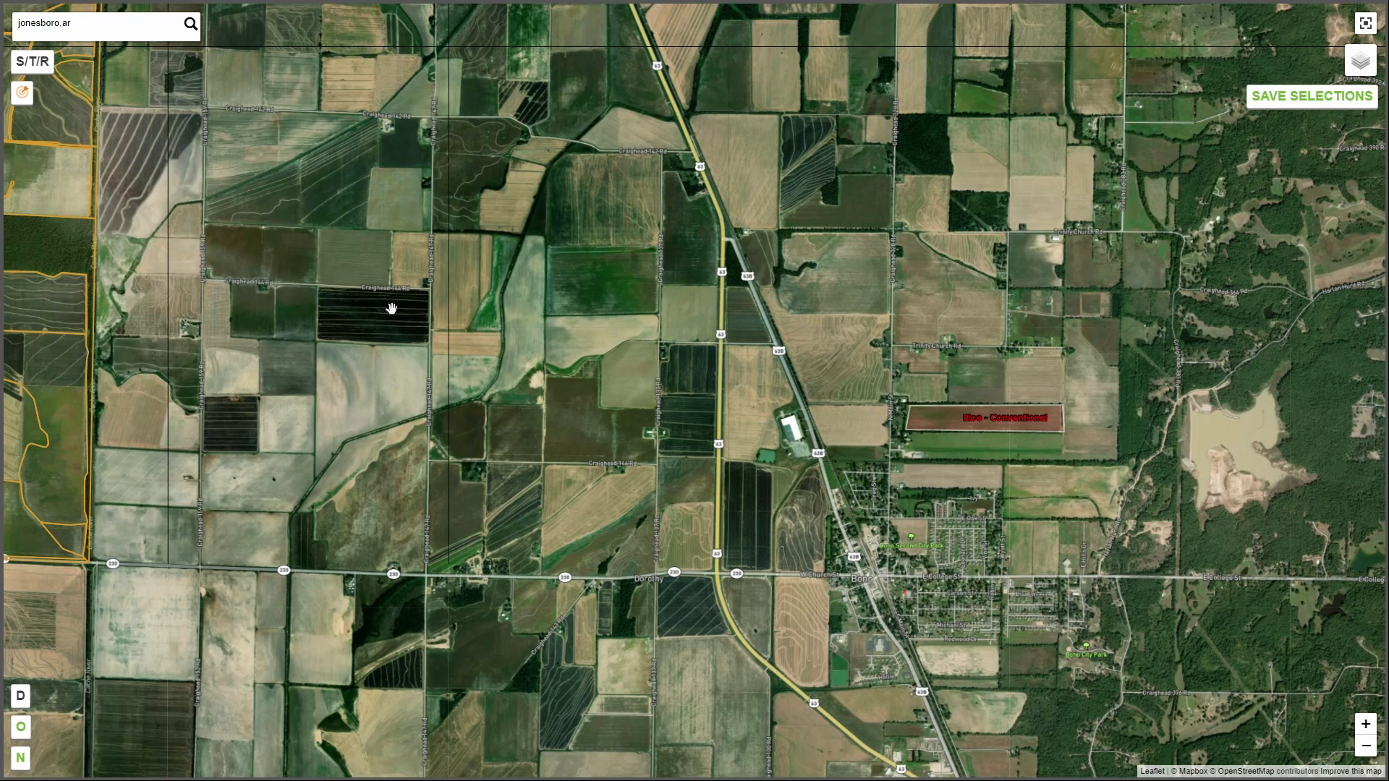
left_click_drag(305, 319, 1012, 396)
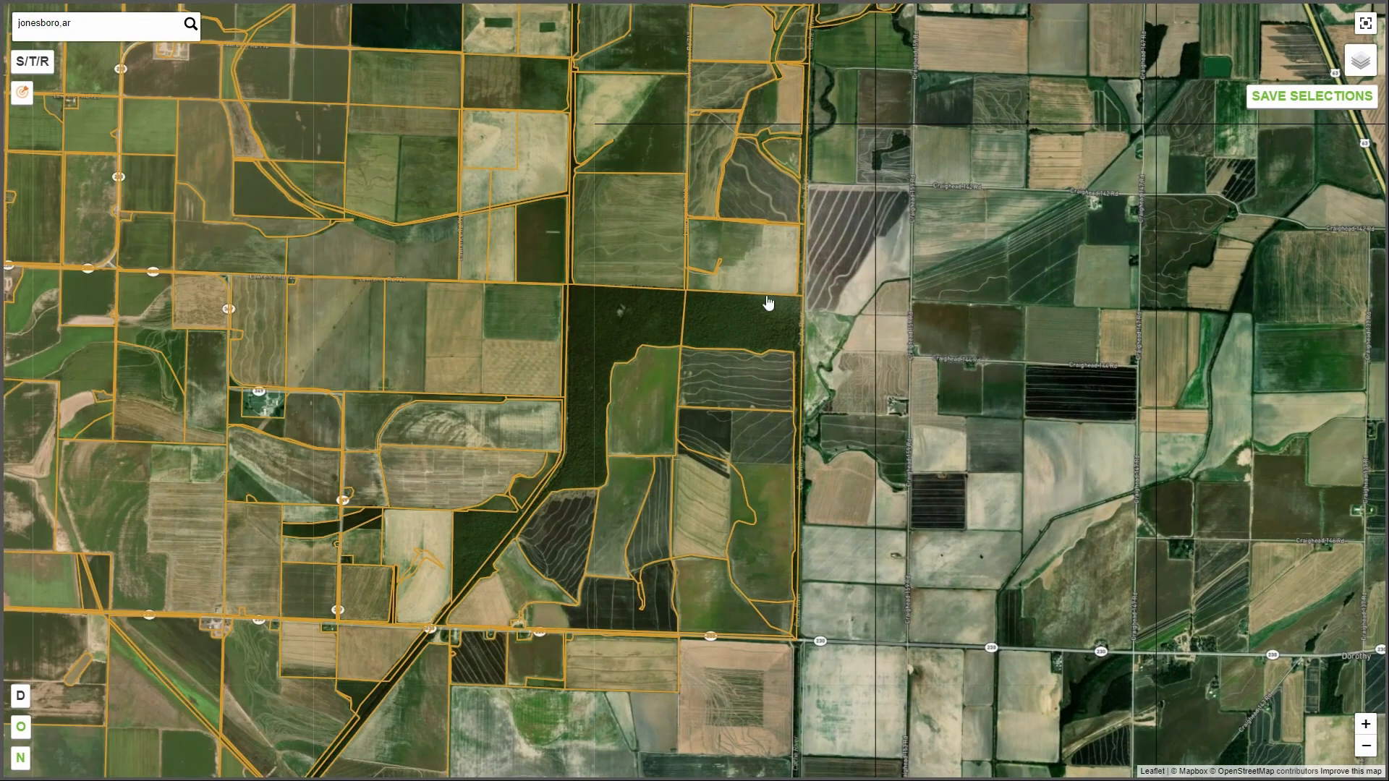
left_click(743, 273)
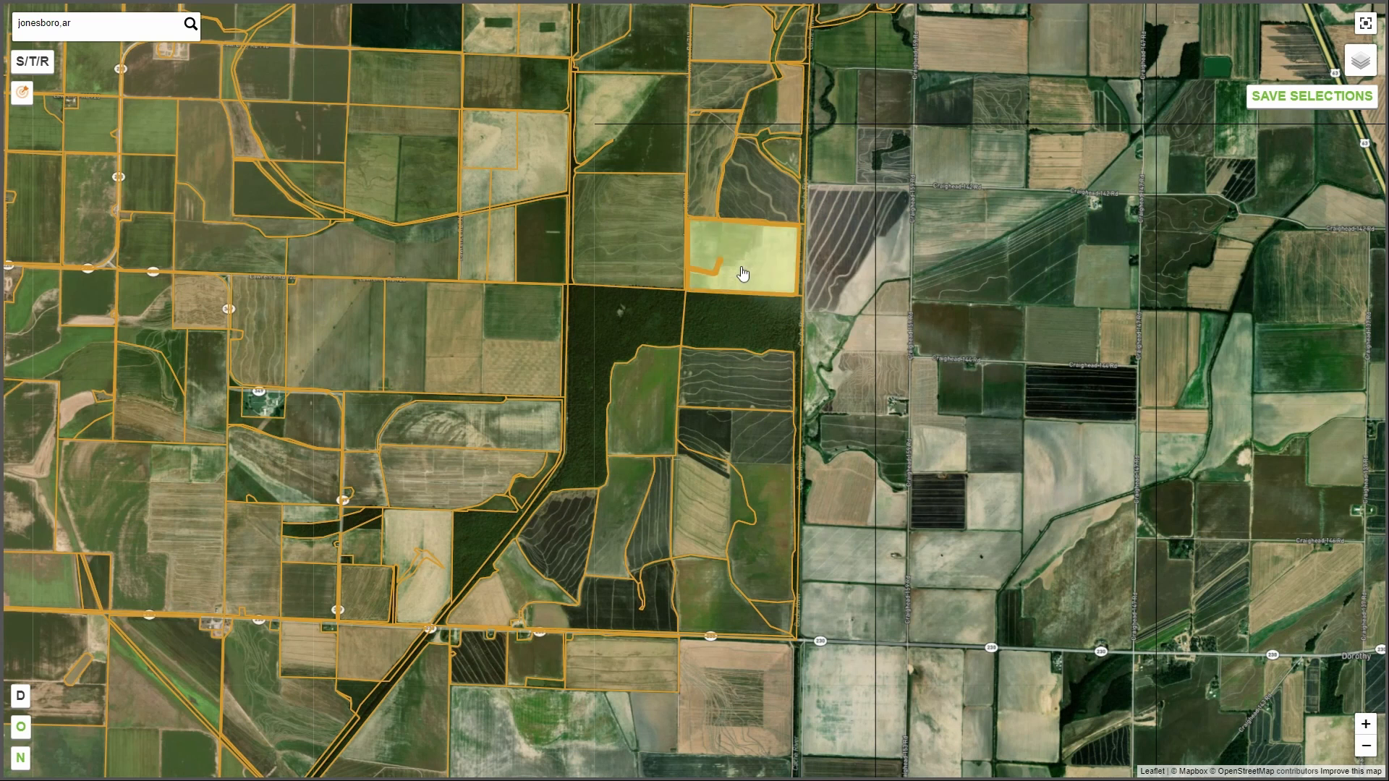
left_click(664, 262)
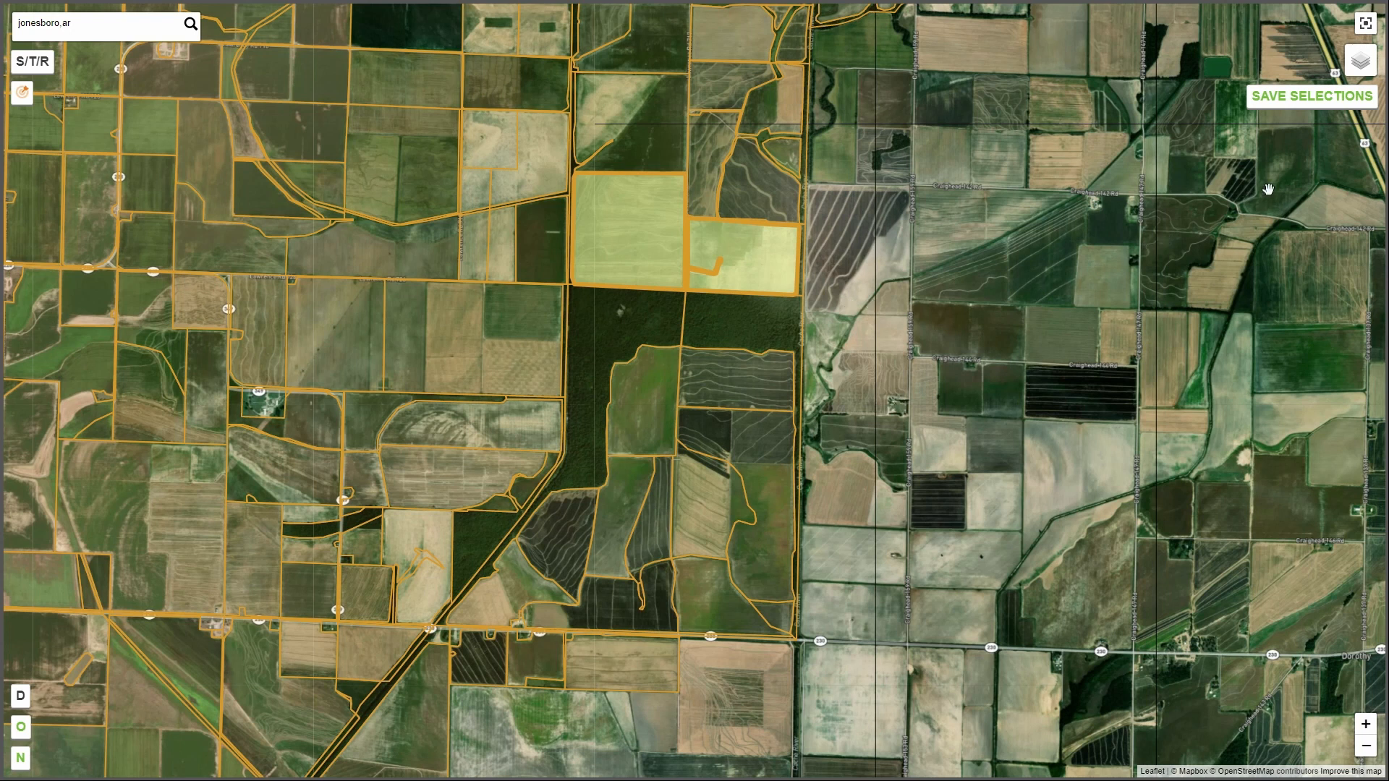
left_click(1292, 107)
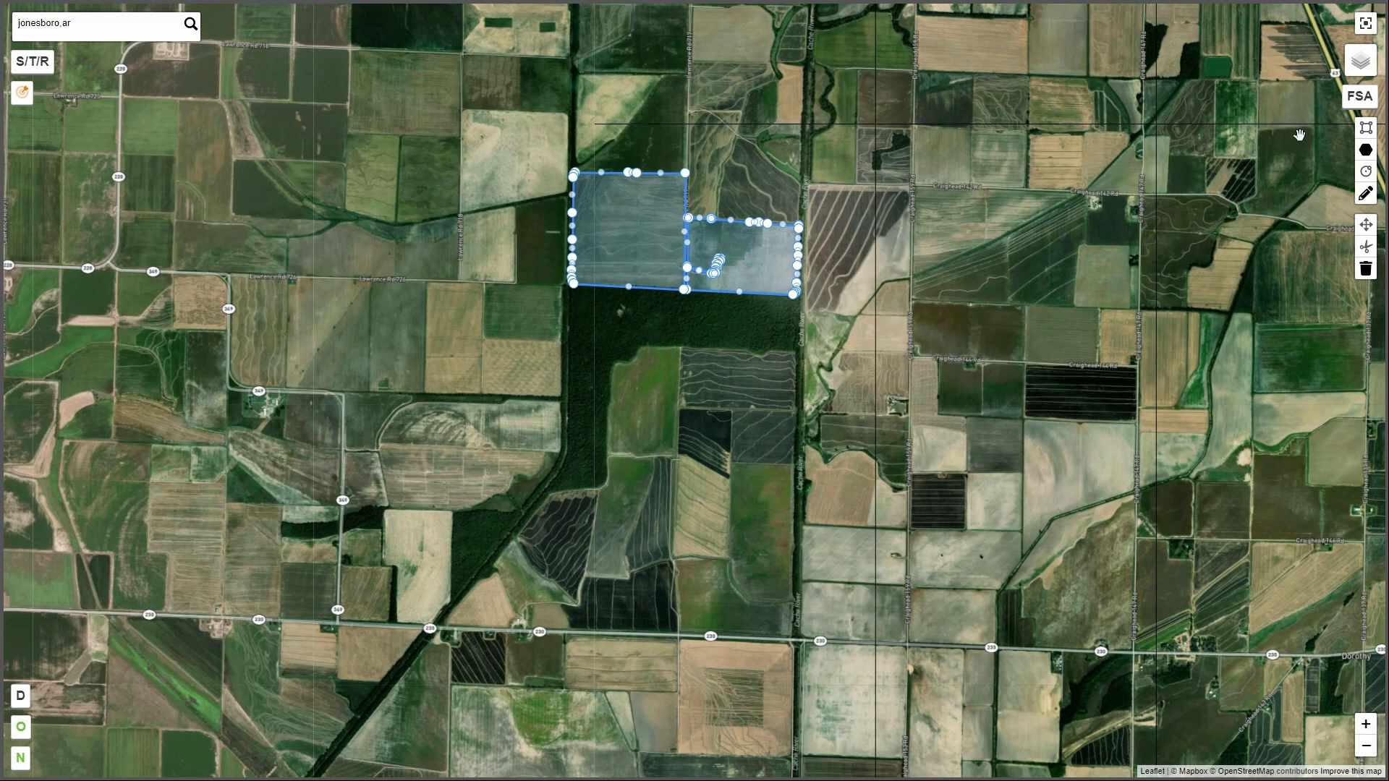
Draw a rectangle over the small, nearly square field on the north side of Craighead 142 Rd.
left_click_drag(1179, 232, 937, 316)
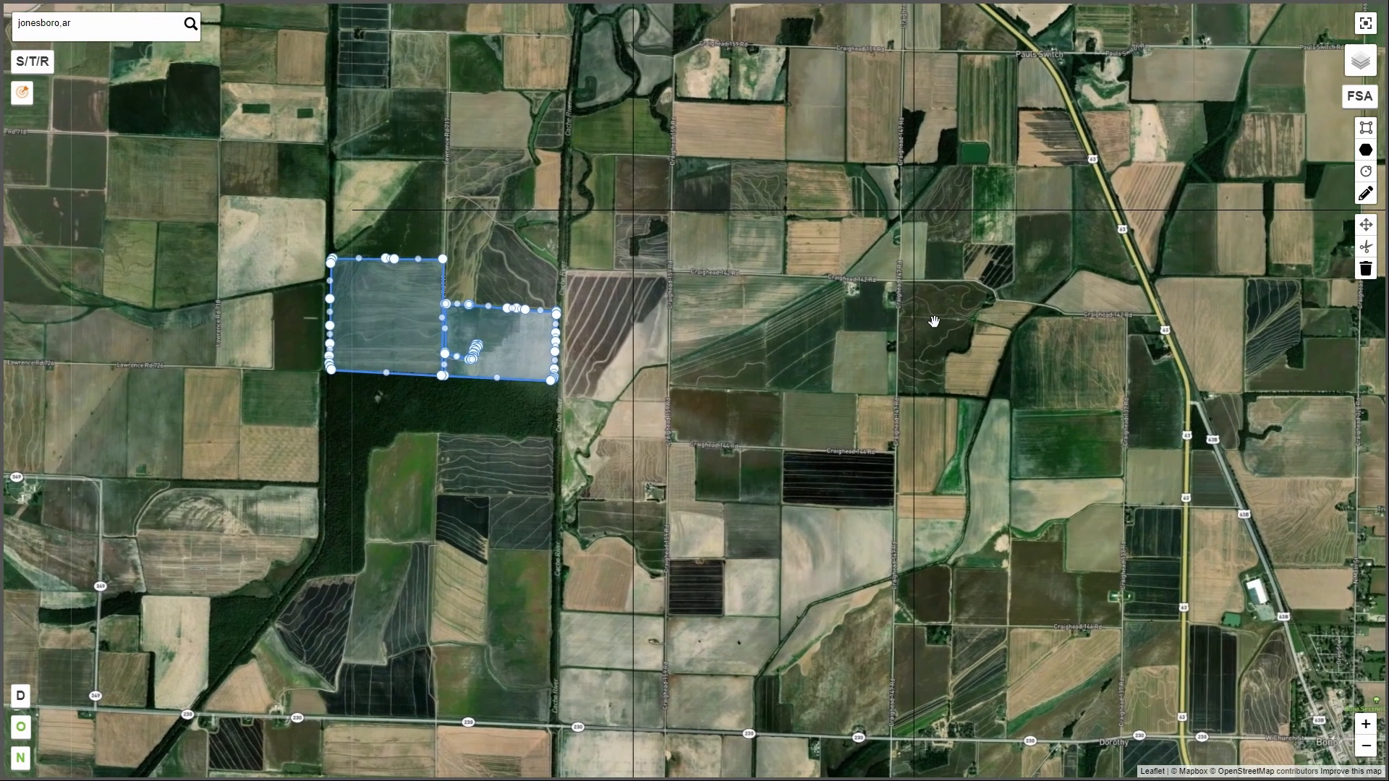
left_click(1367, 132)
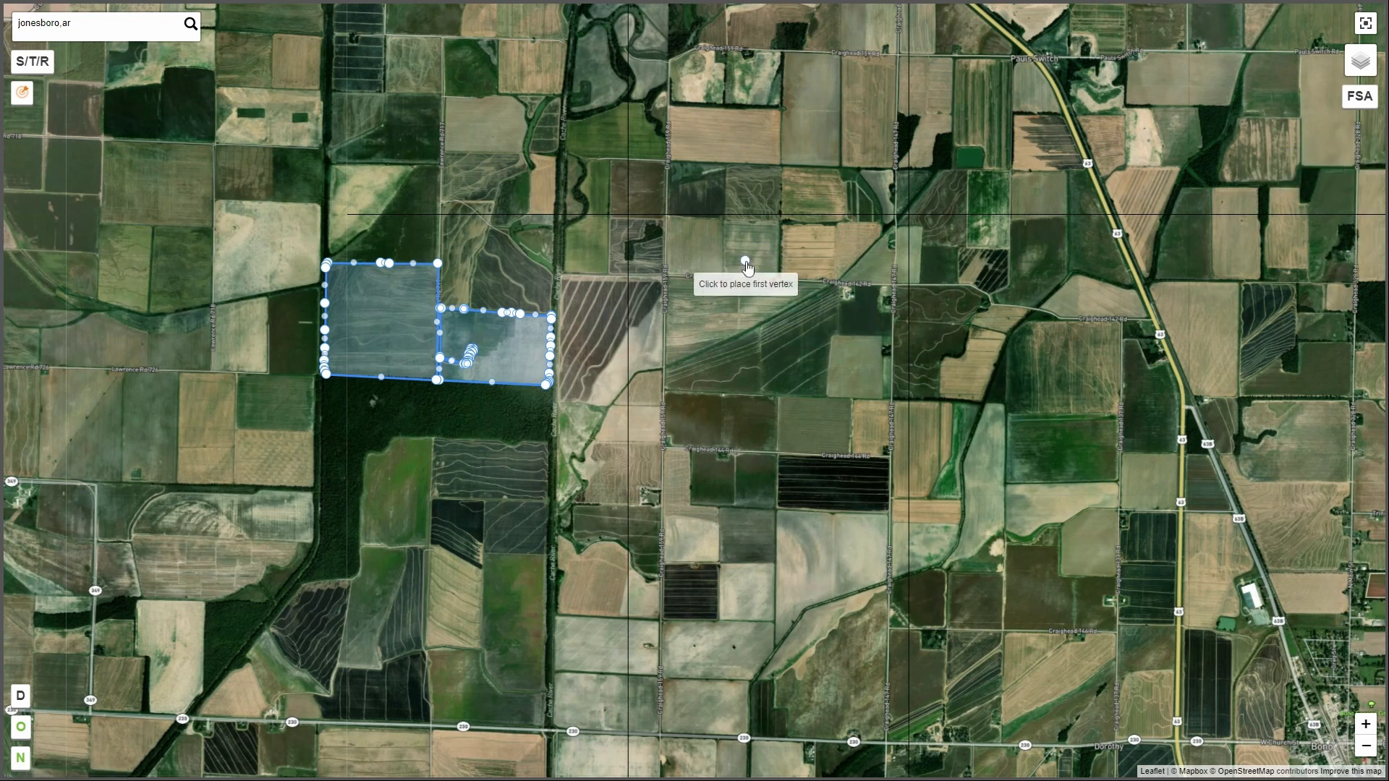
left_click(725, 216)
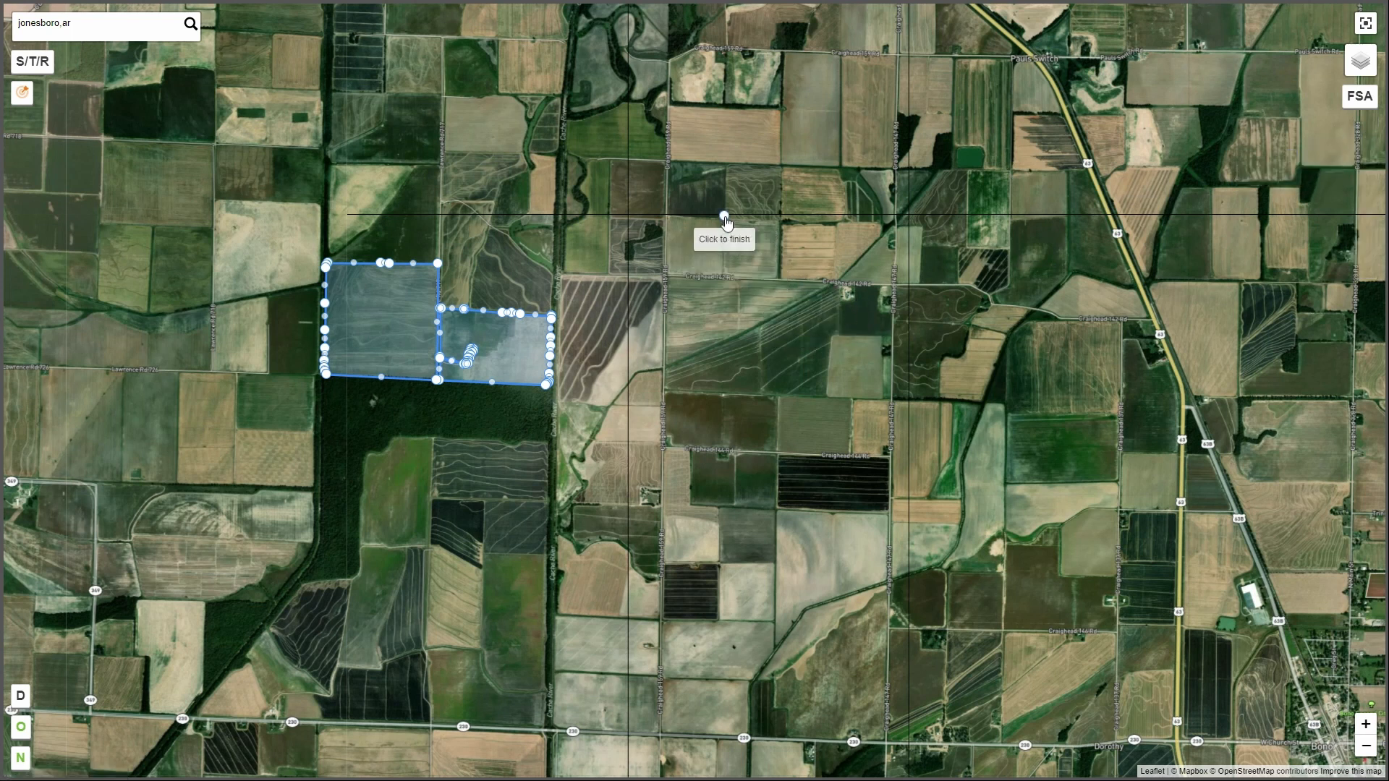
left_click(782, 279)
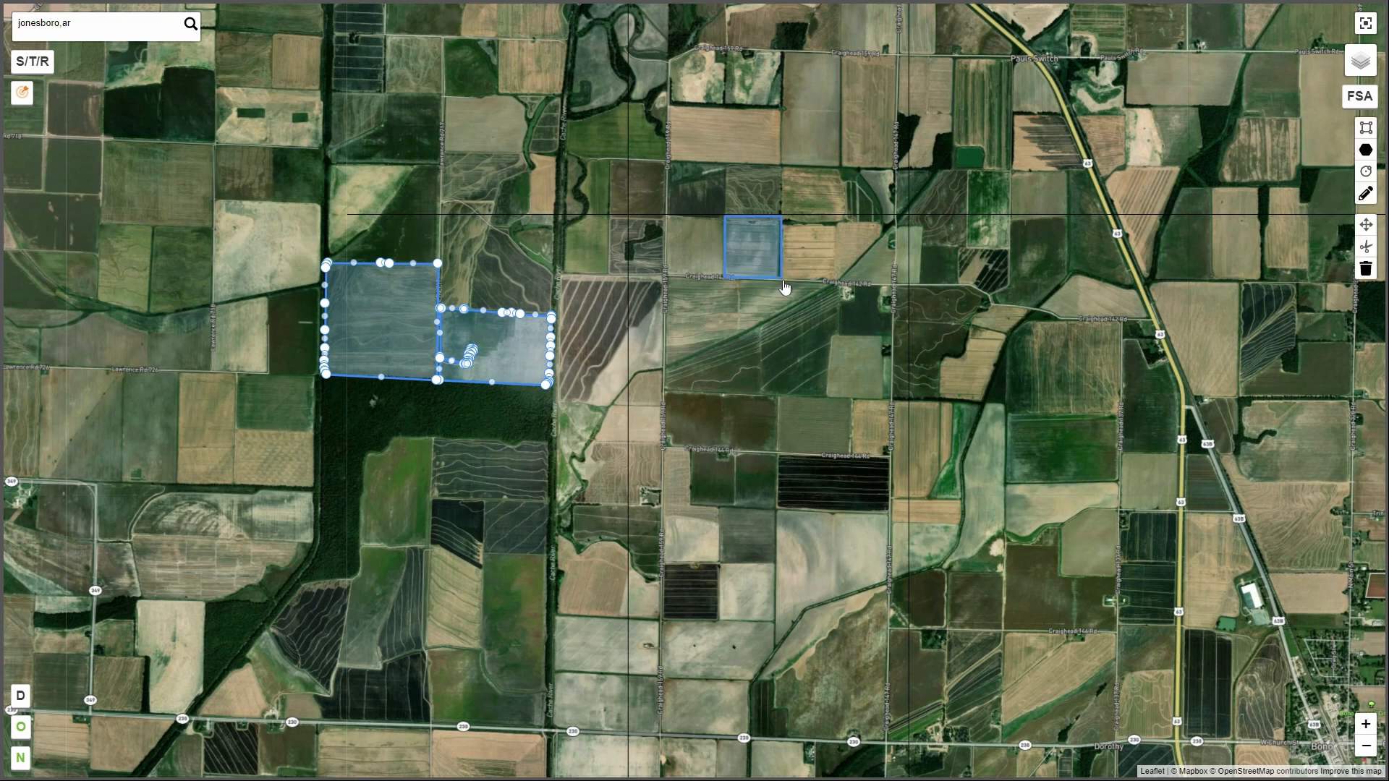
Draw a polygon around the dark field between Craighead 159 Rd and Craighead 144 Rd, leaving out the notch at its southwest corner.
left_click(1366, 149)
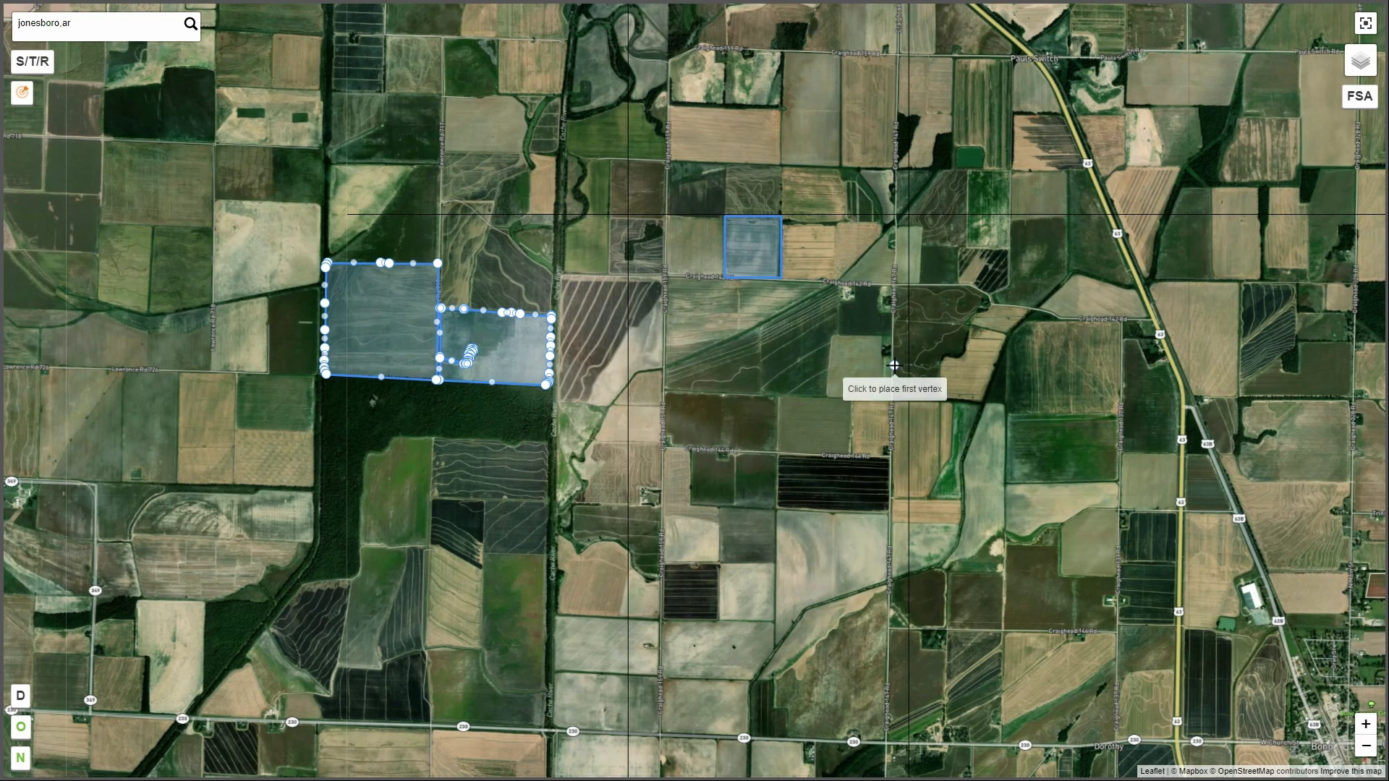
left_click(777, 454)
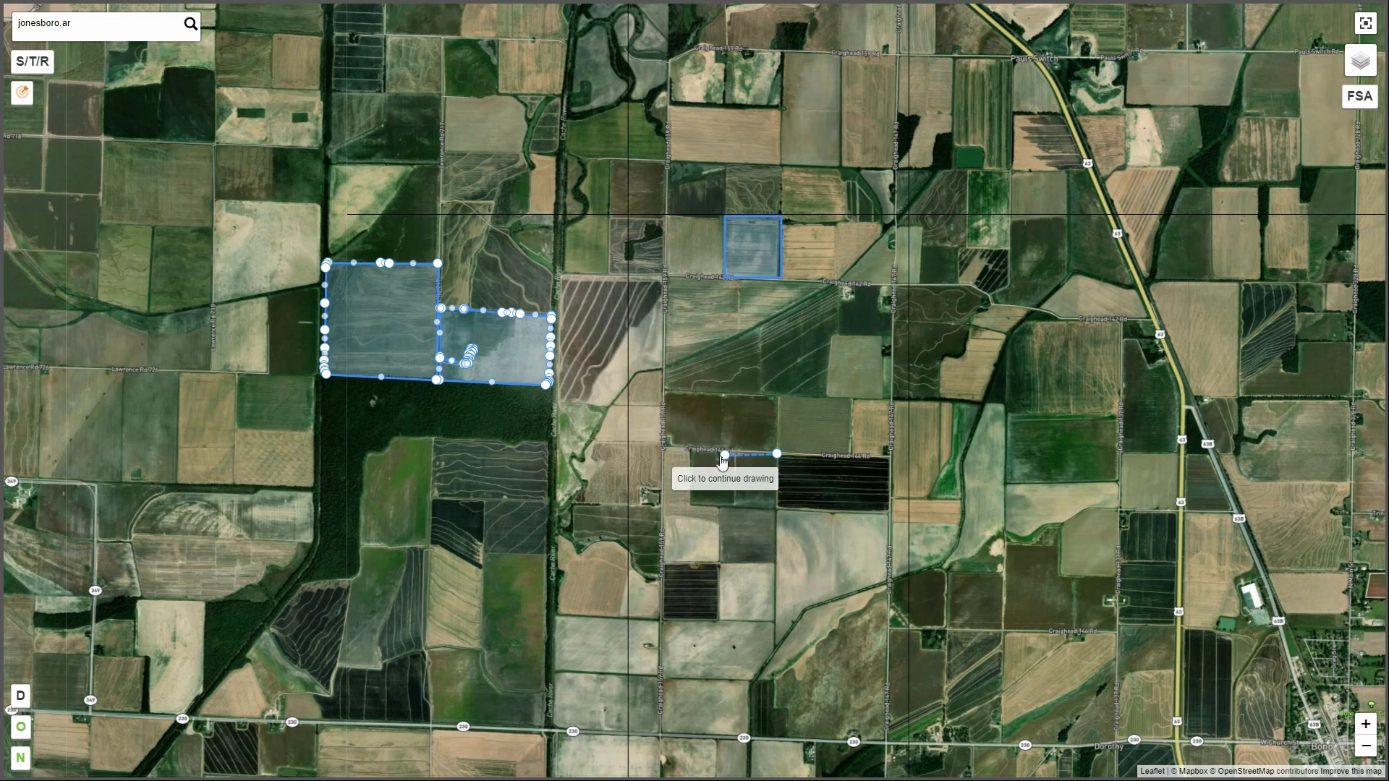
left_click(666, 435)
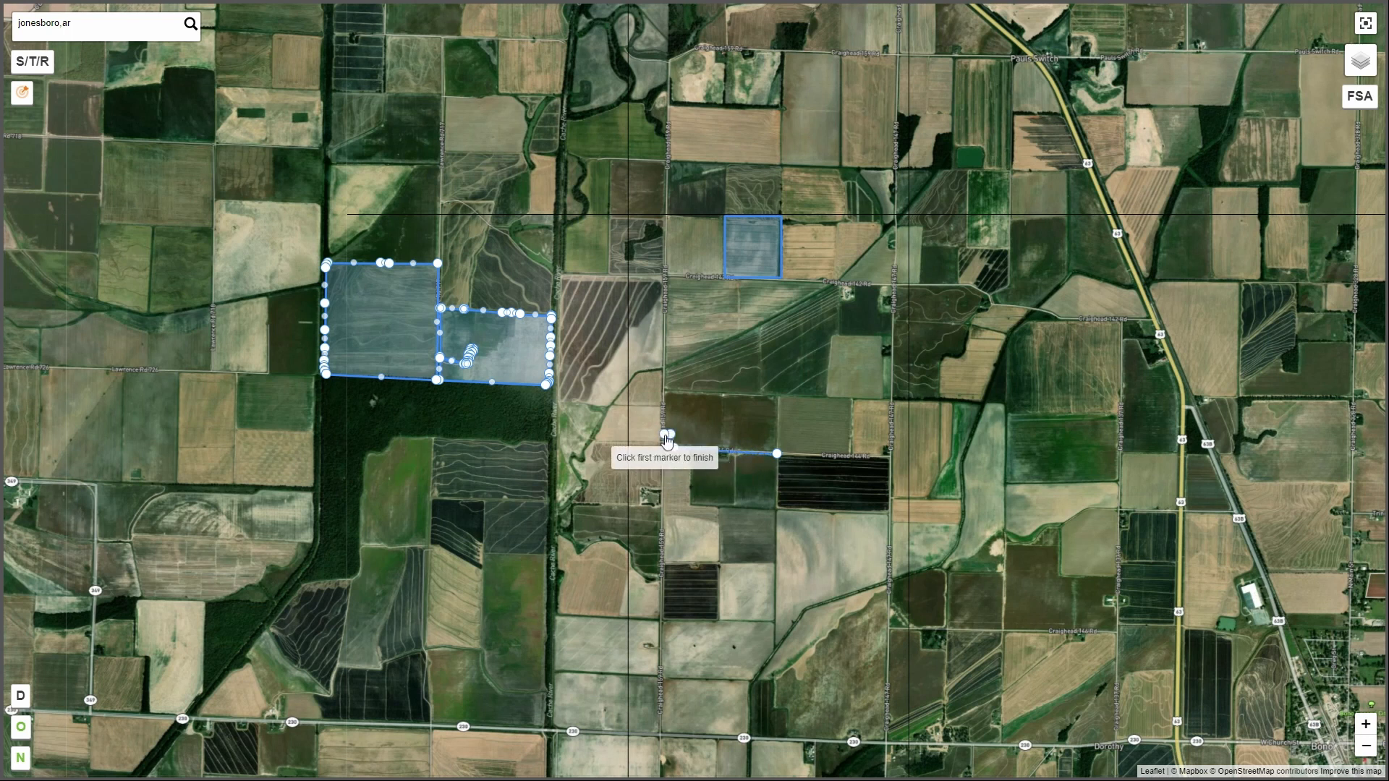
left_click(664, 392)
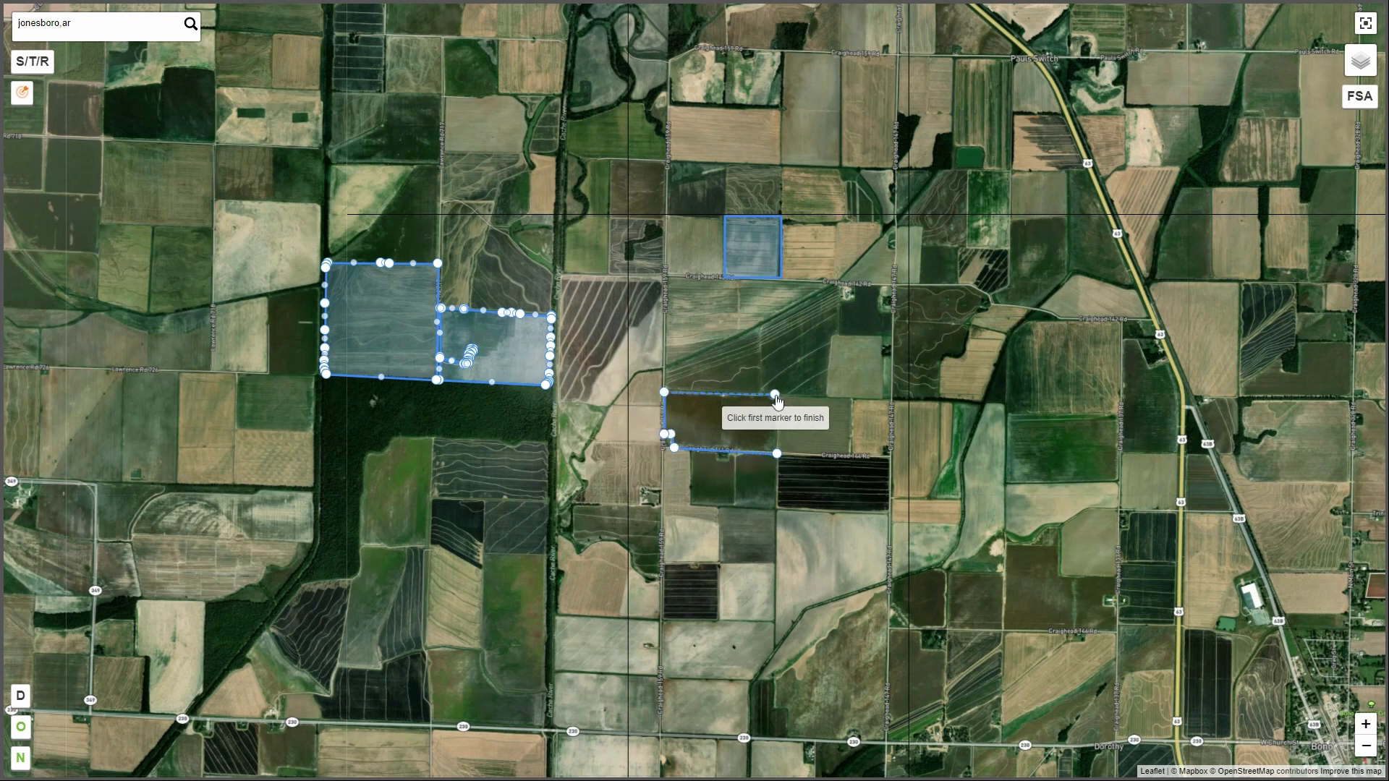
left_click(777, 454)
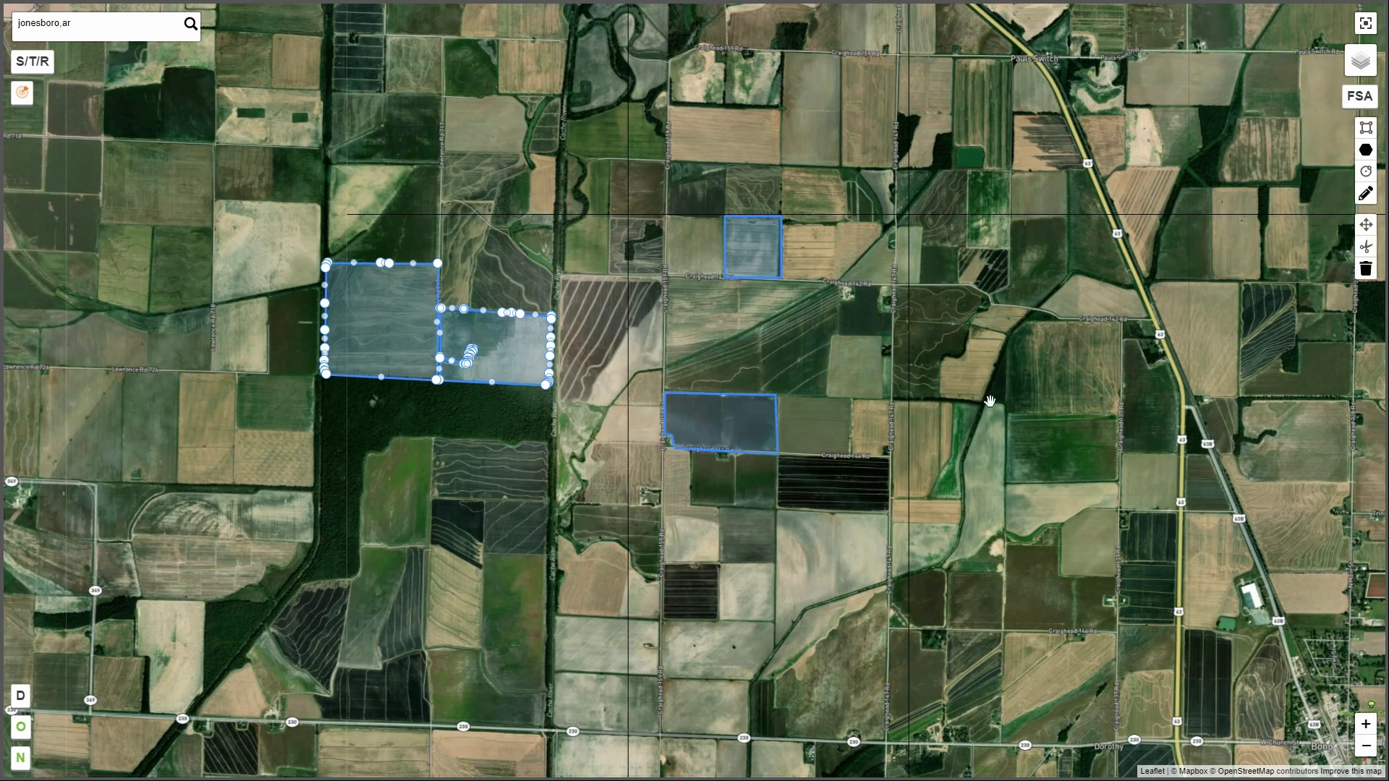
Draw a circle across the diagonal ditch in the area between the rectangle and the polygon.
left_click(1369, 174)
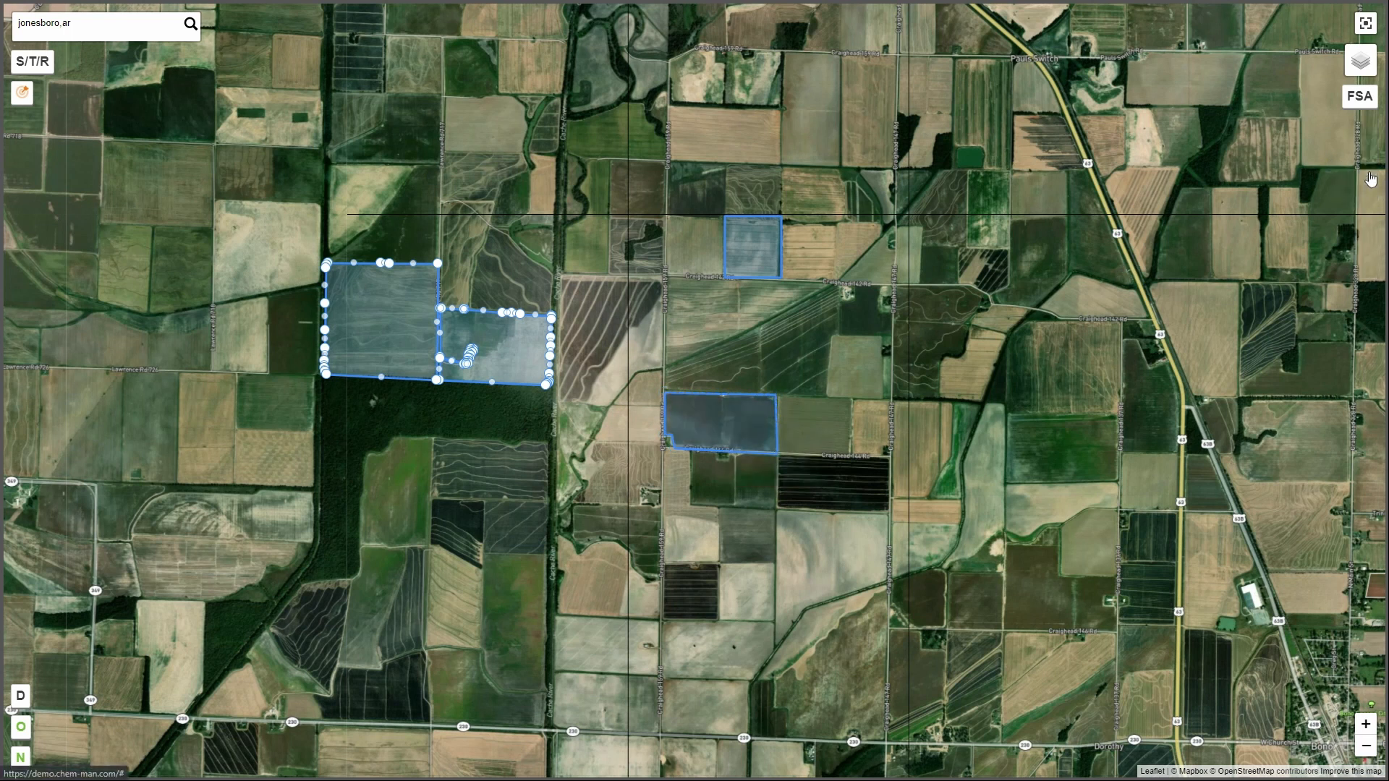
left_click(750, 337)
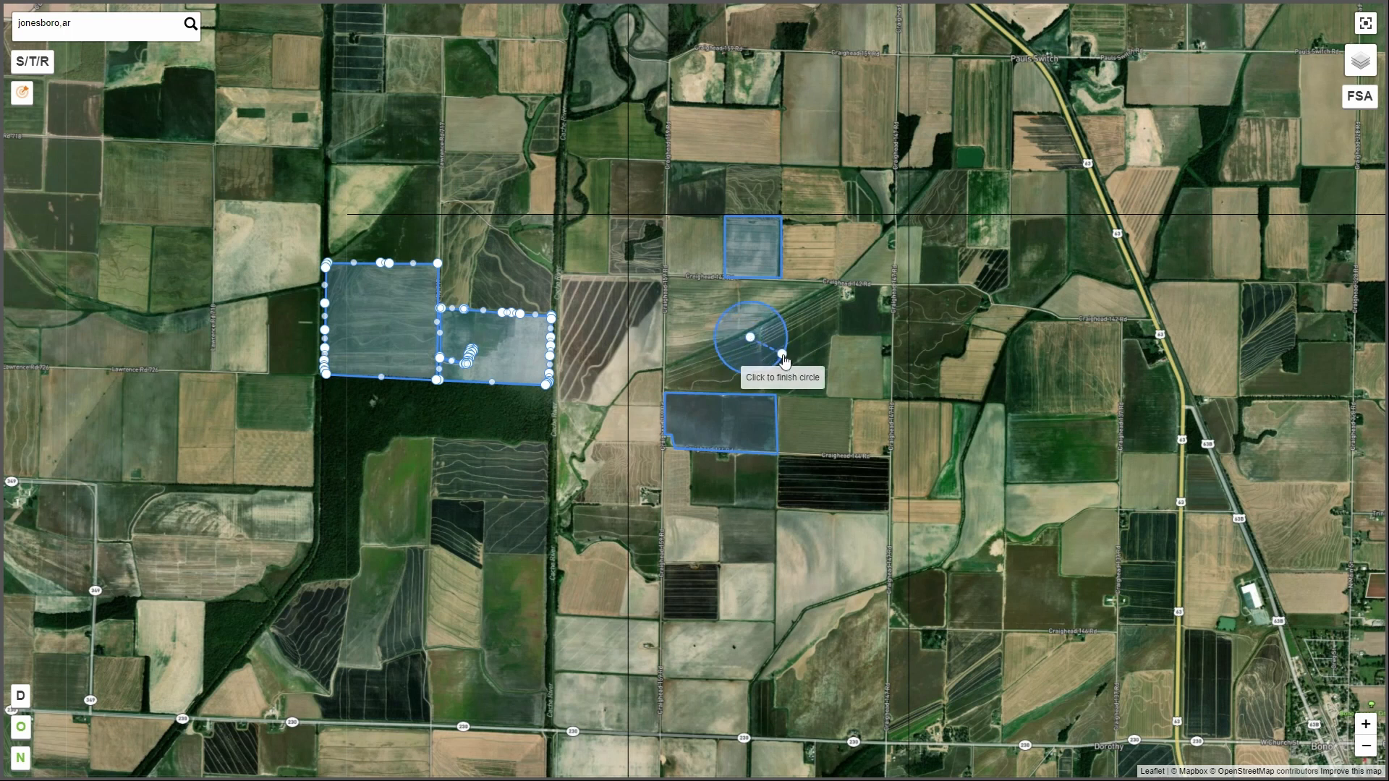
left_click(785, 360)
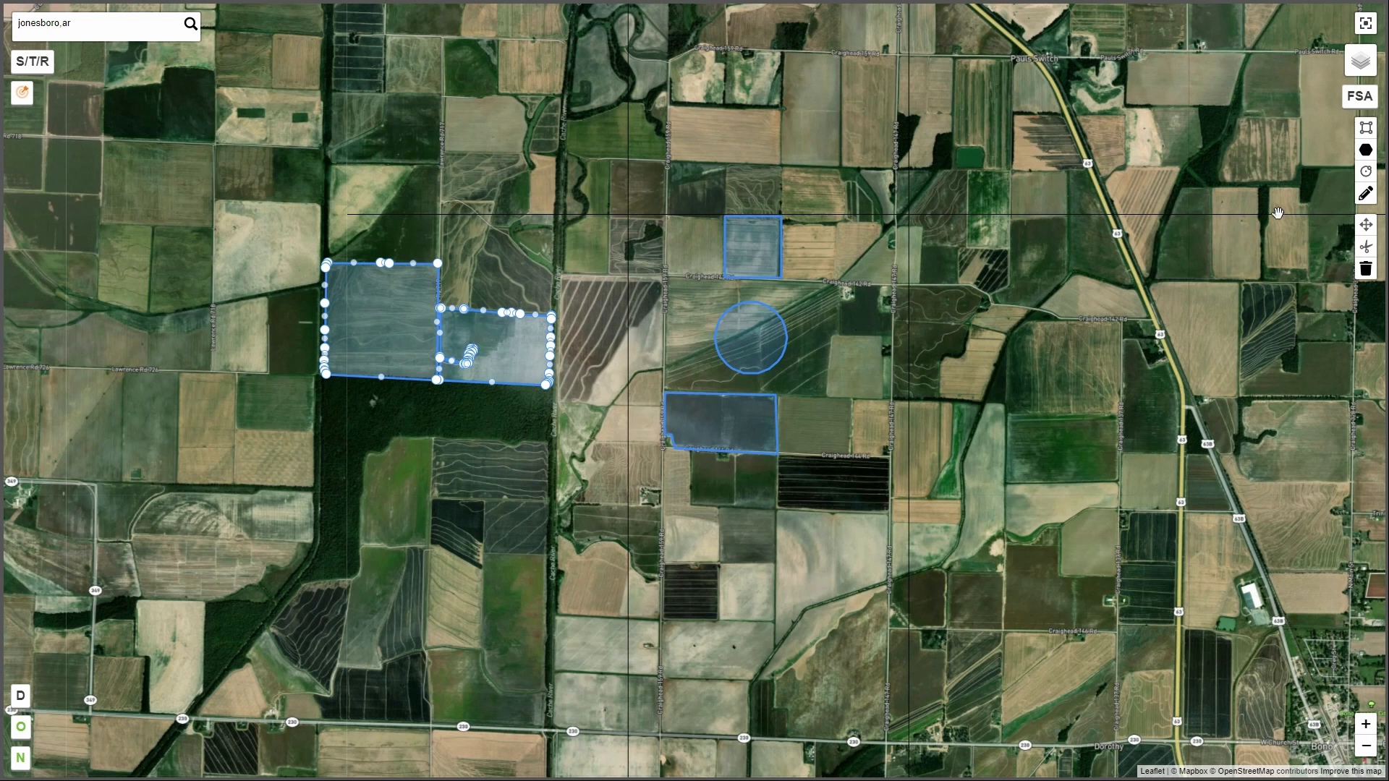
Remove the vertices along the circle's northeast arc so a straight edge cuts across it, and finish editing the layers.
left_click(1365, 195)
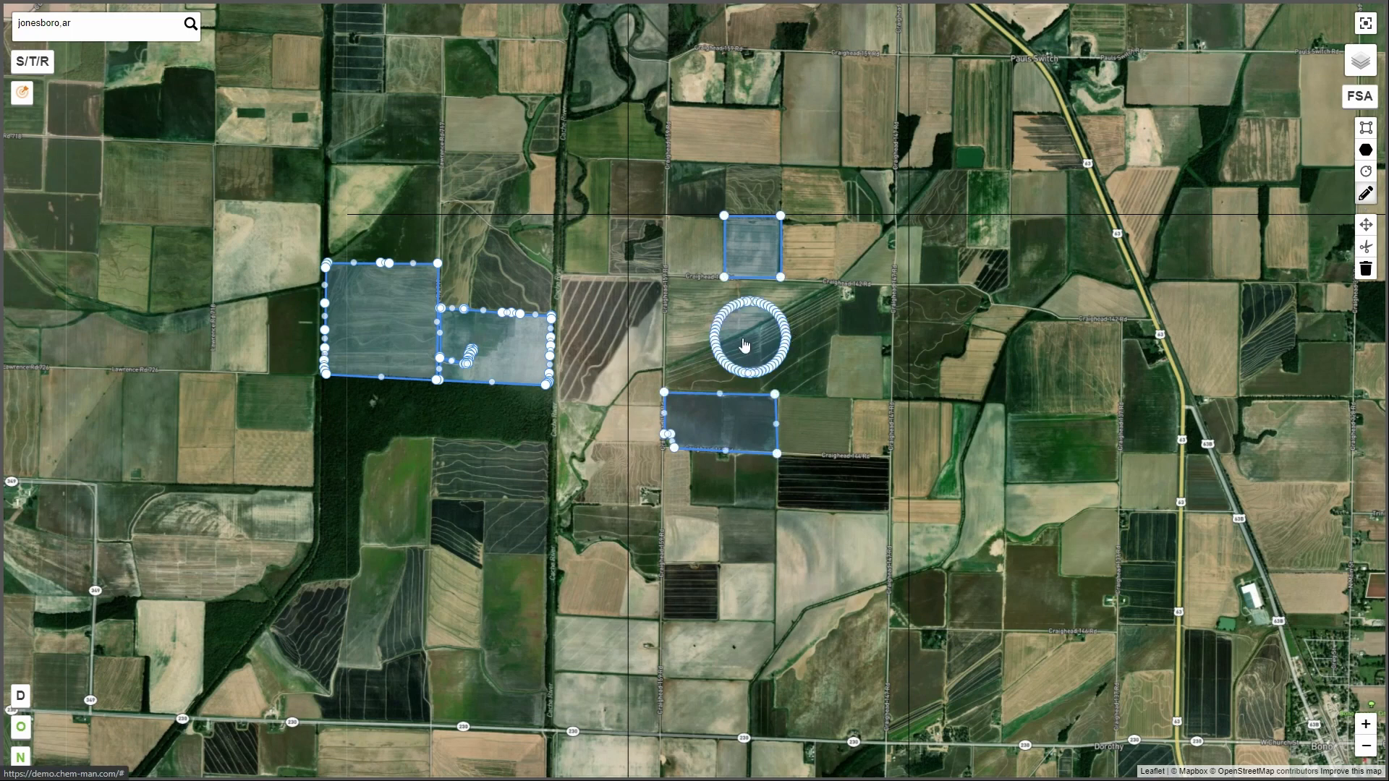
scroll(749, 341, "up", 5)
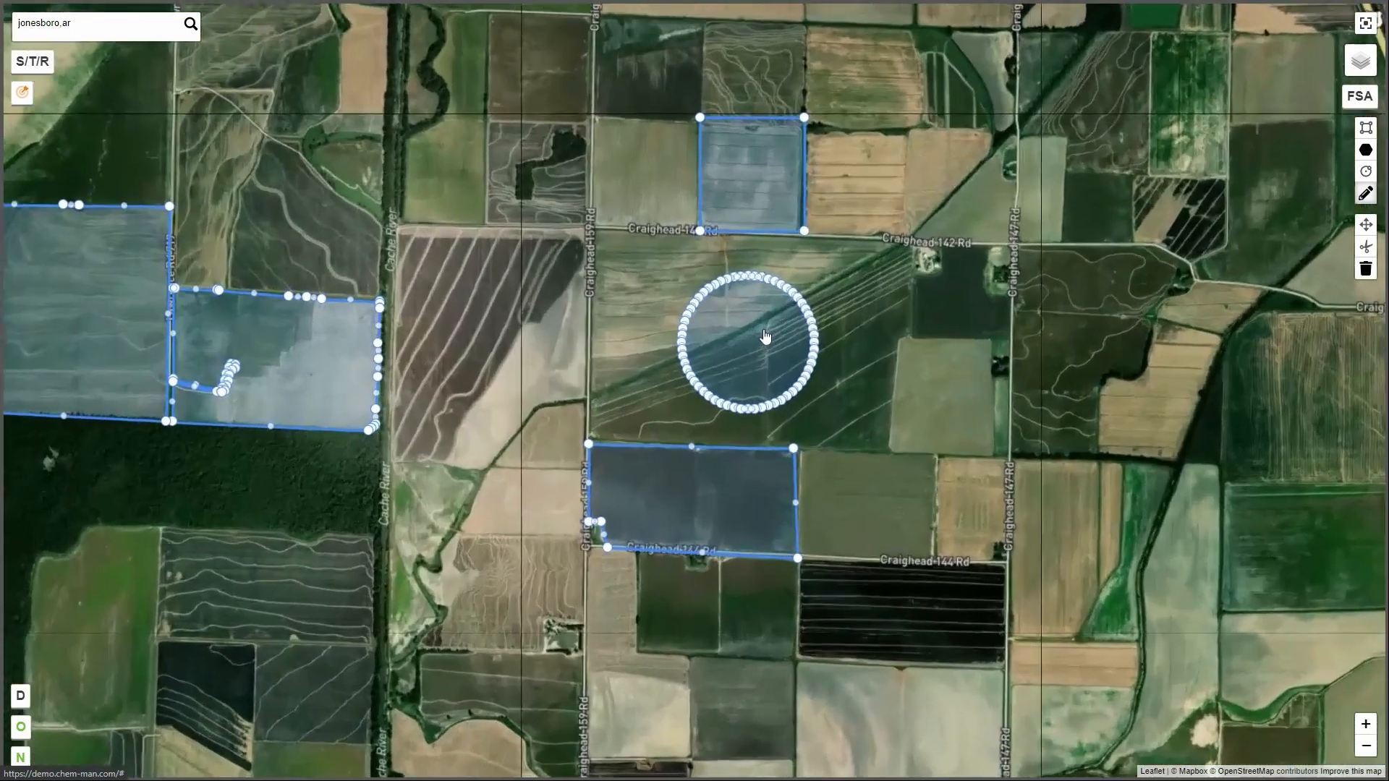
scroll(766, 337, "up", 3)
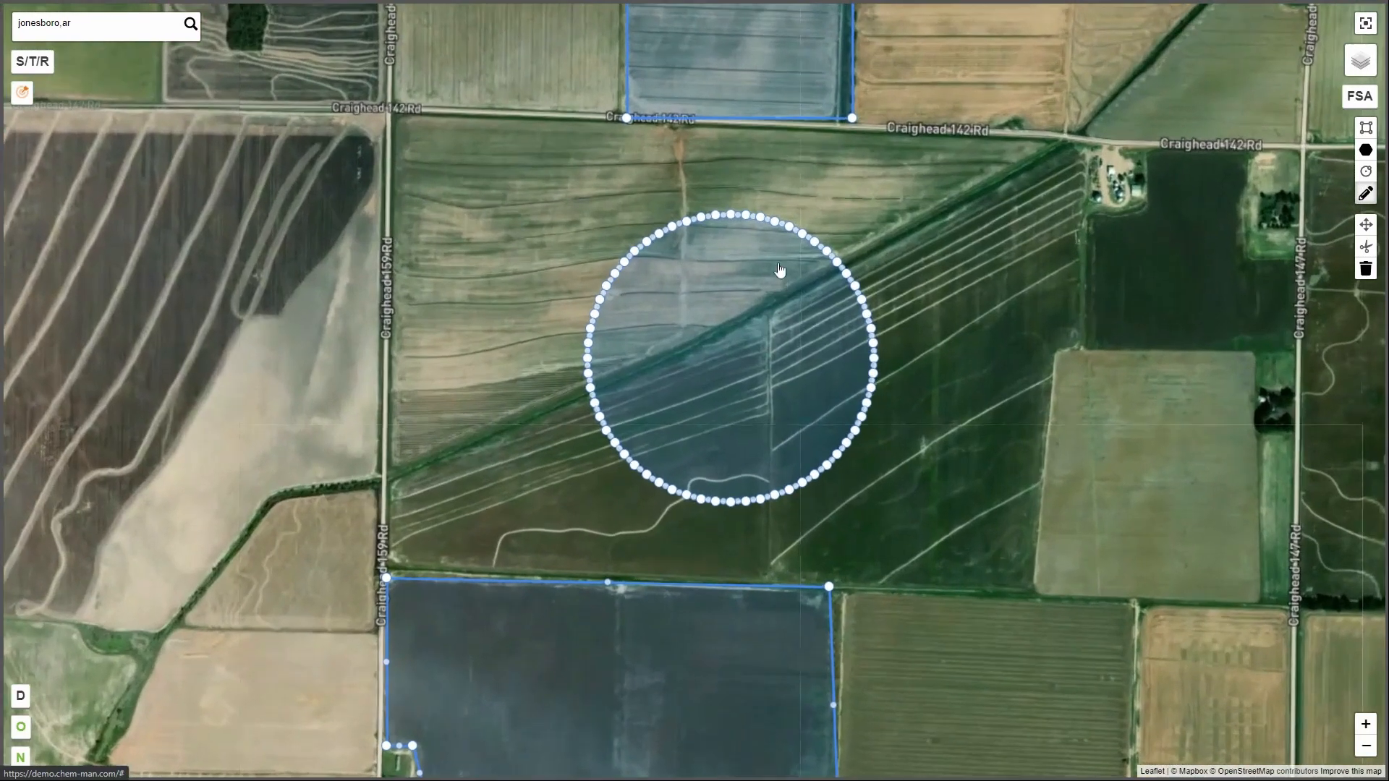
scroll(765, 244, "up", 1)
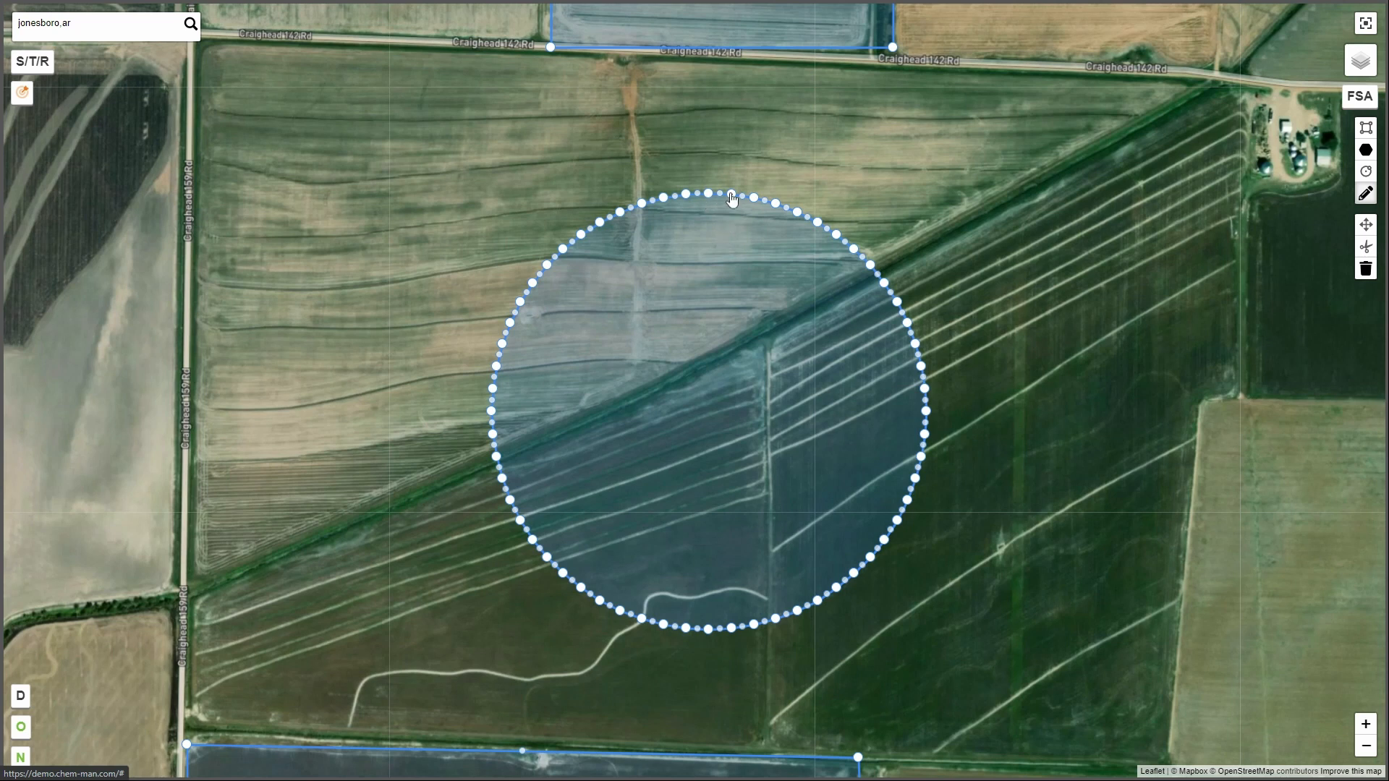
right_click(755, 199)
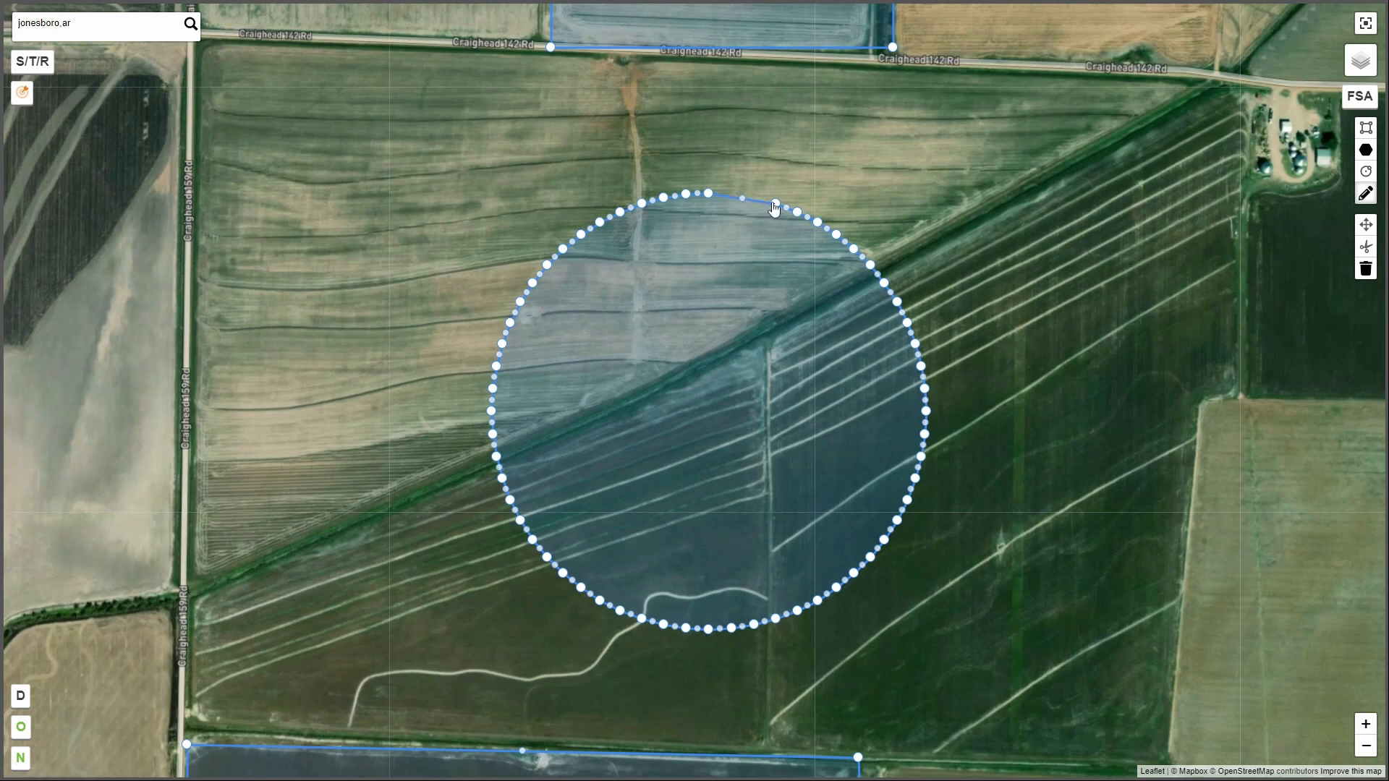
right_click(776, 204)
right_click(797, 212)
right_click(818, 221)
right_click(838, 235)
right_click(854, 249)
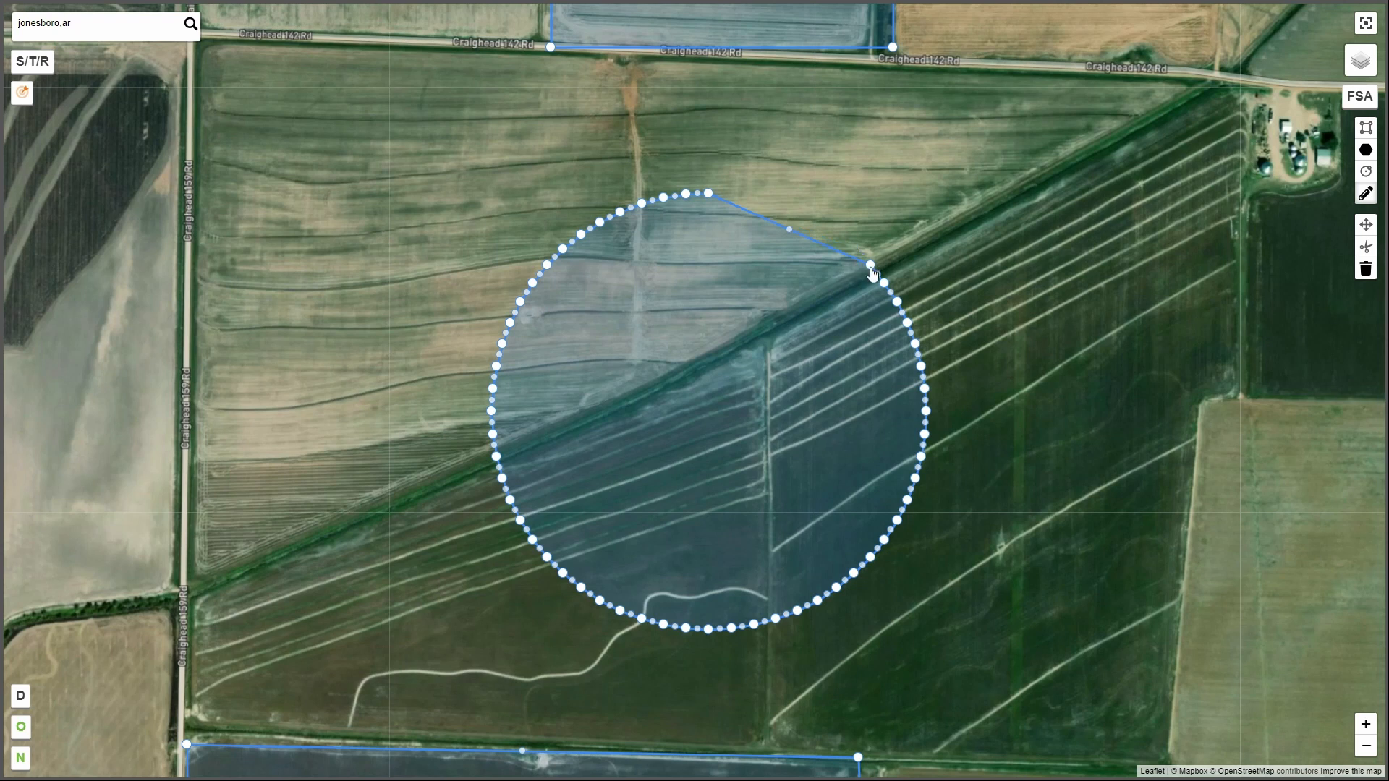
right_click(871, 264)
right_click(885, 283)
right_click(897, 302)
right_click(907, 323)
right_click(915, 344)
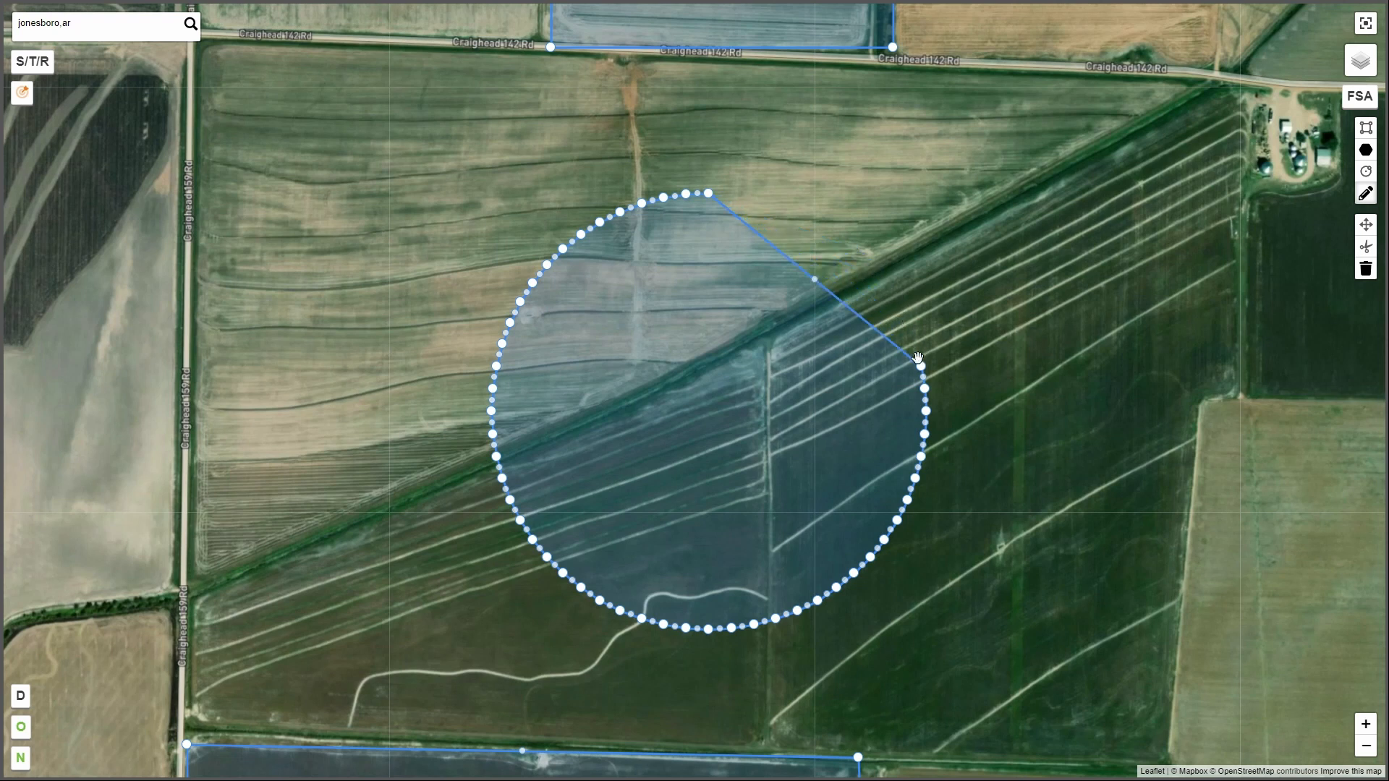
right_click(922, 367)
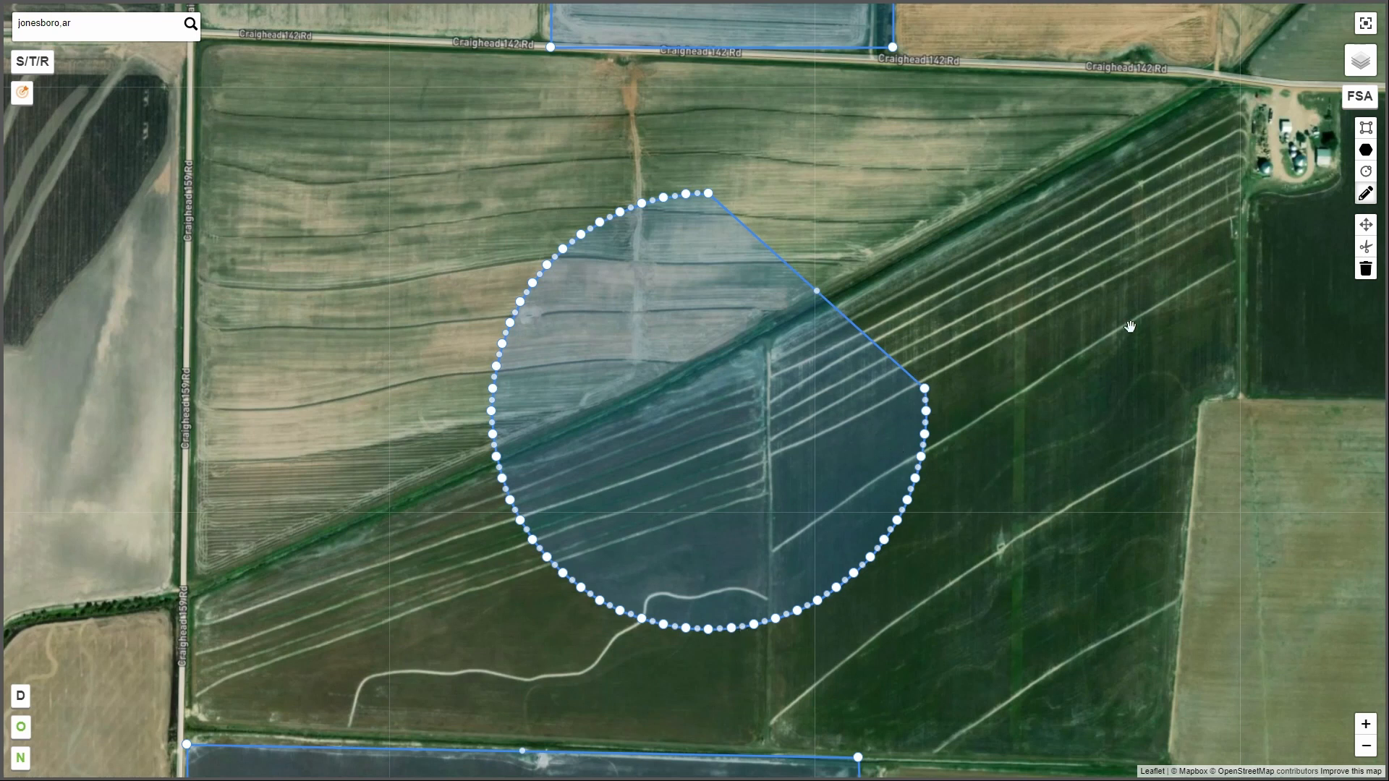
left_click(1364, 195)
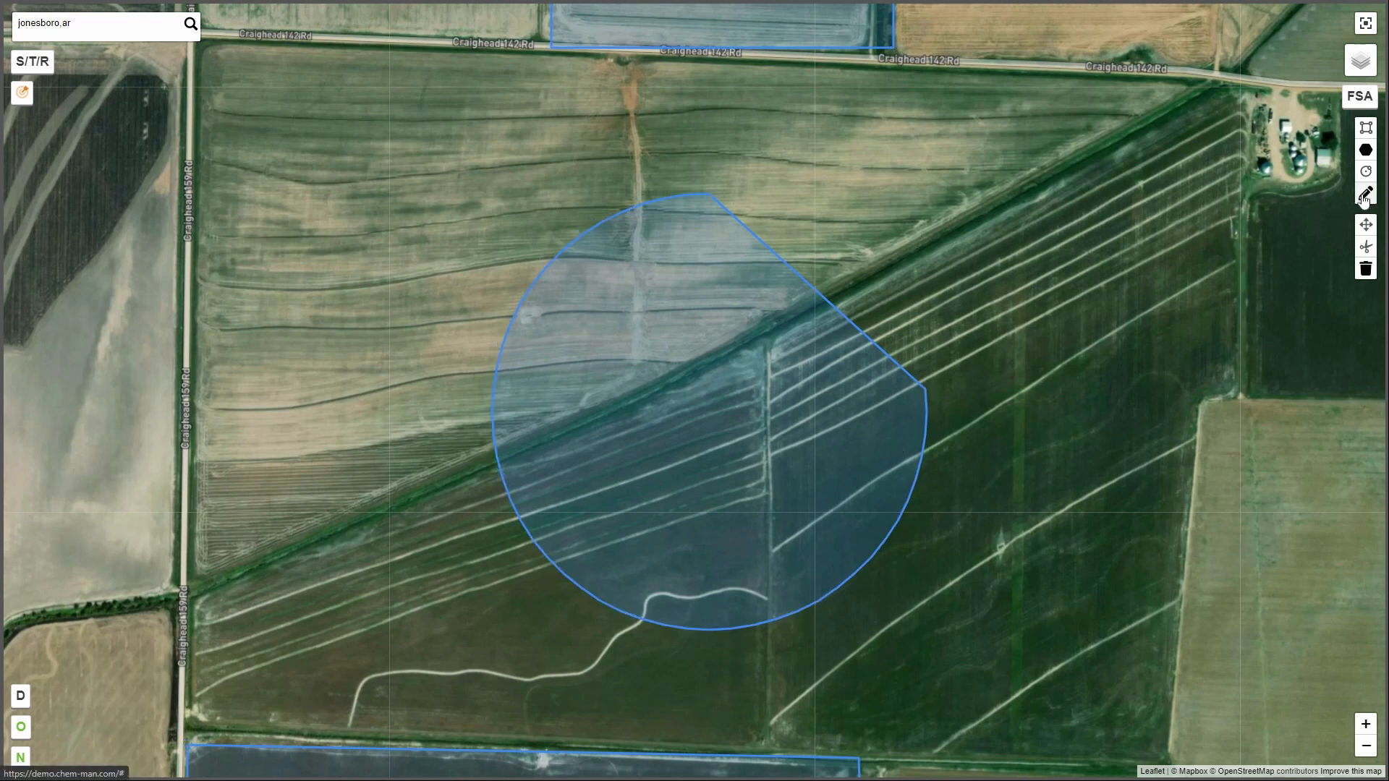
Move the rectangle north of Craighead 142 Rd slightly southwest to fit the field beneath it.
scroll(878, 444, "down", 3)
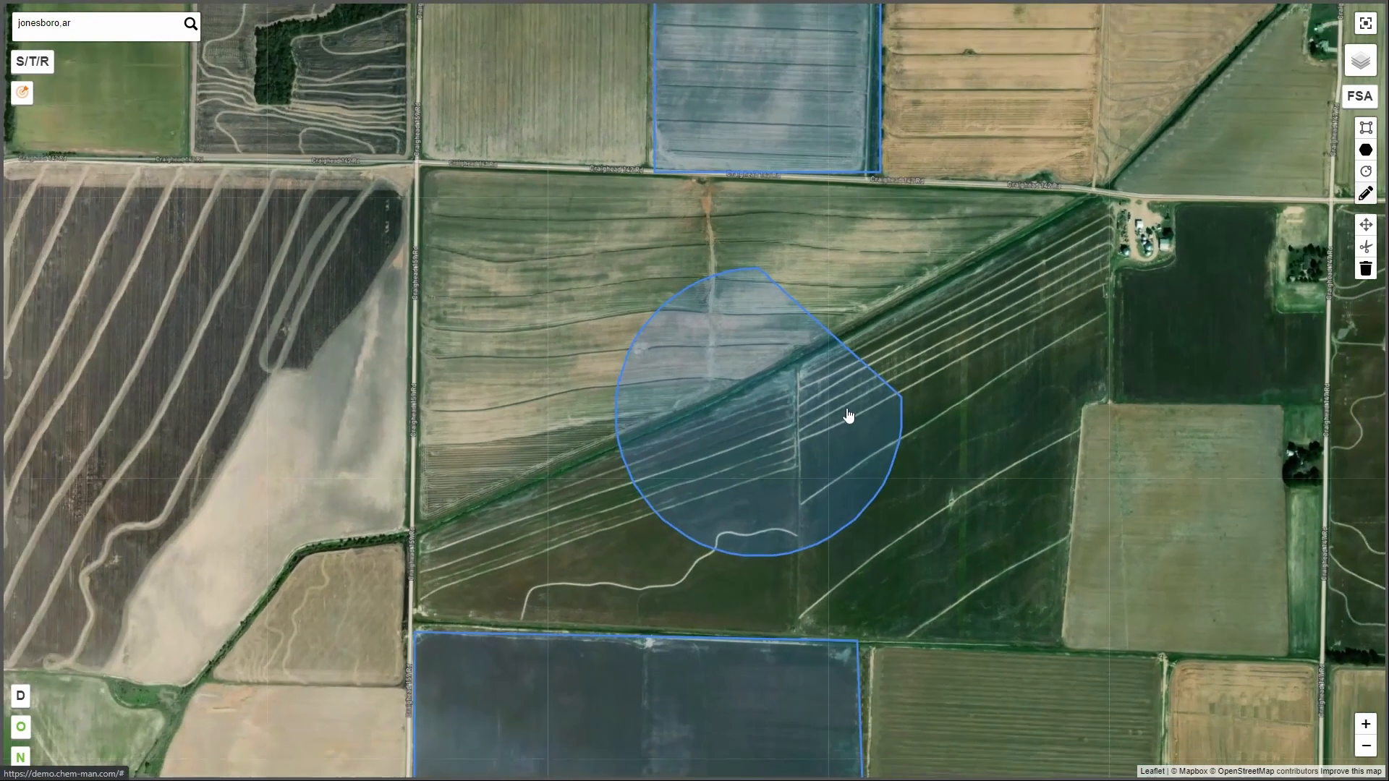
scroll(848, 413, "down", 2)
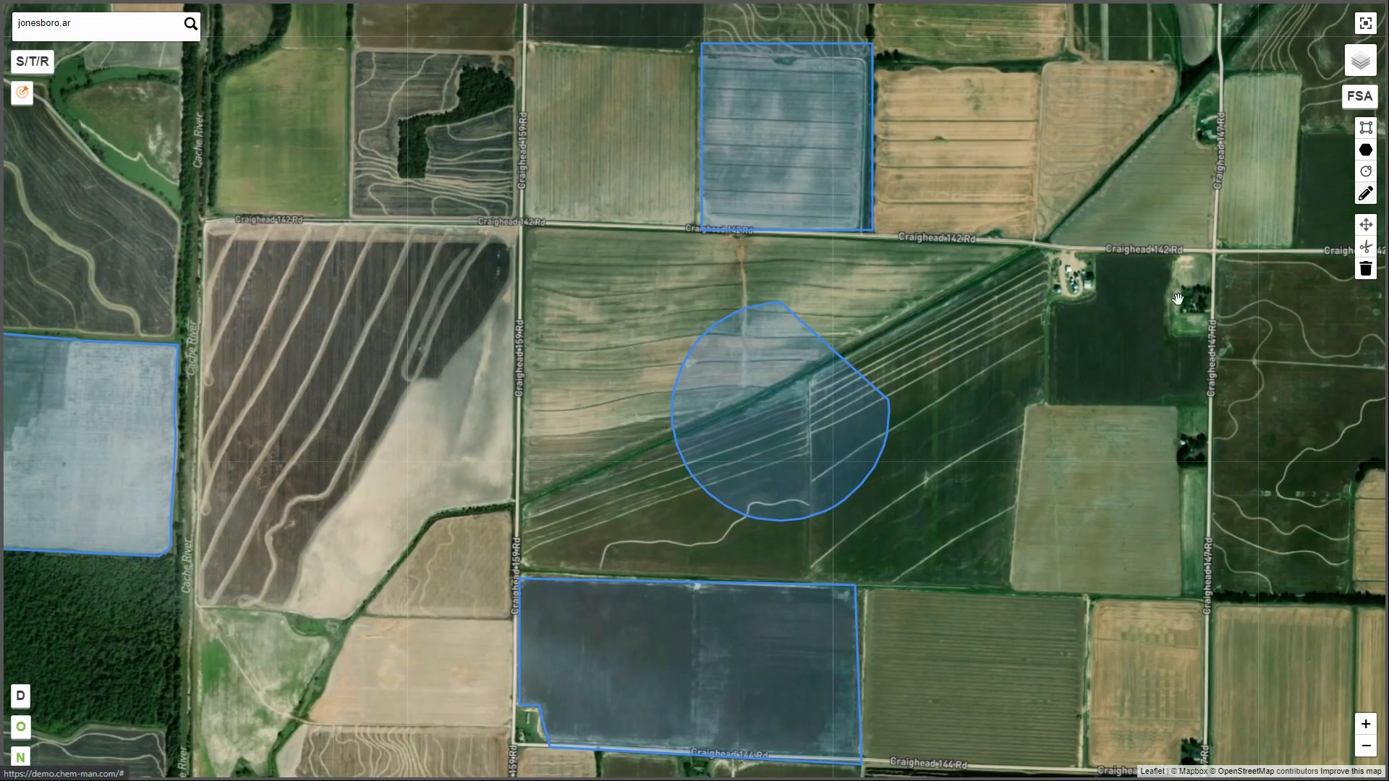
left_click(1373, 230)
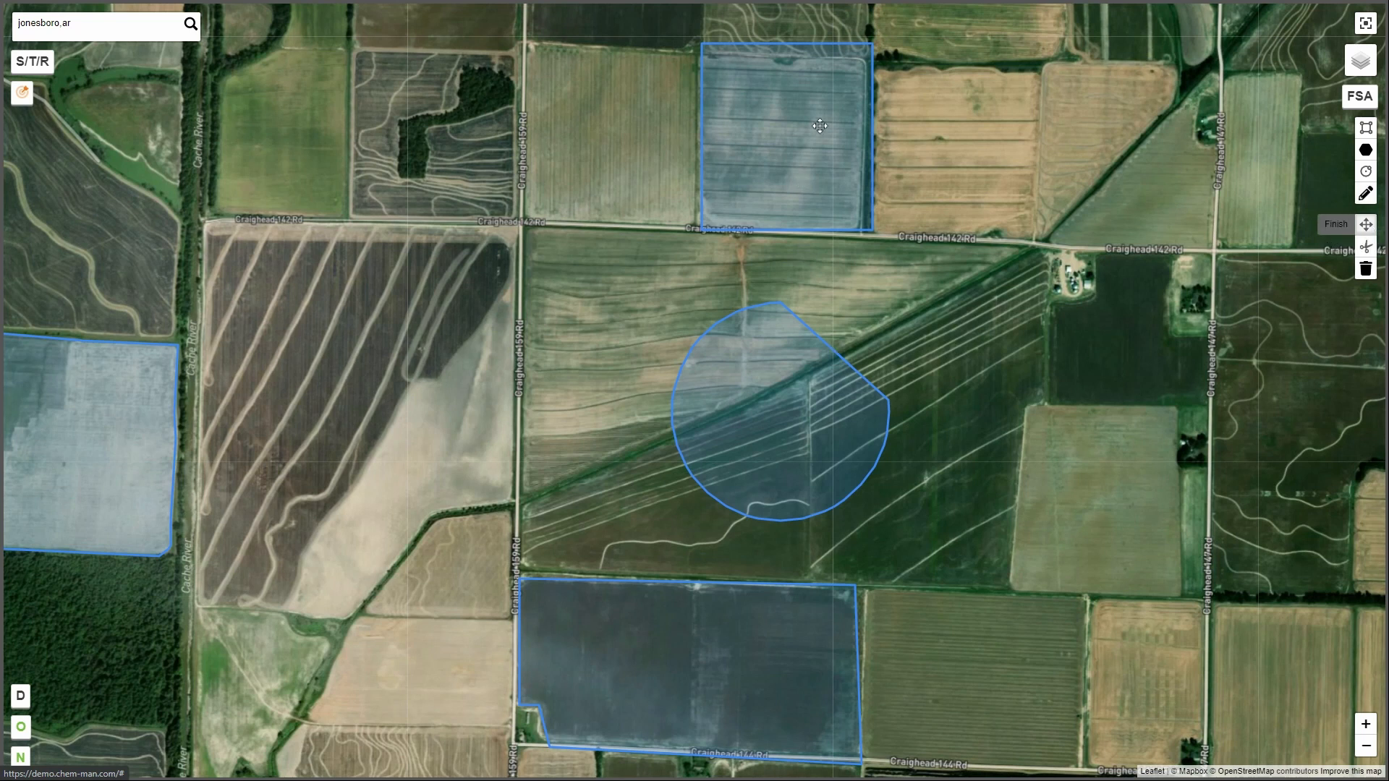
left_click_drag(820, 126, 816, 131)
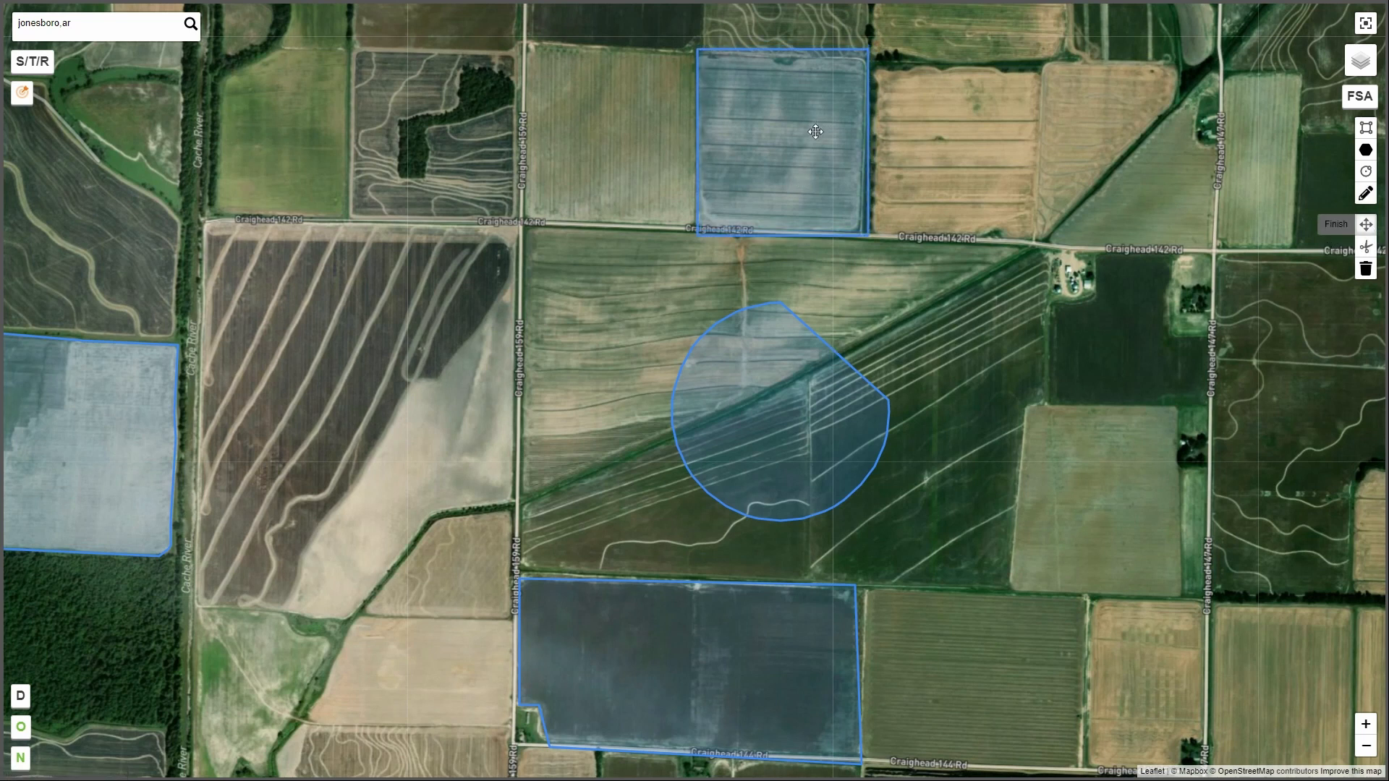
Finish moving the layers and cut a narrow four-sided hole out of the polygon north of Craighead 144 Rd, just east of its middle.
left_click(1337, 232)
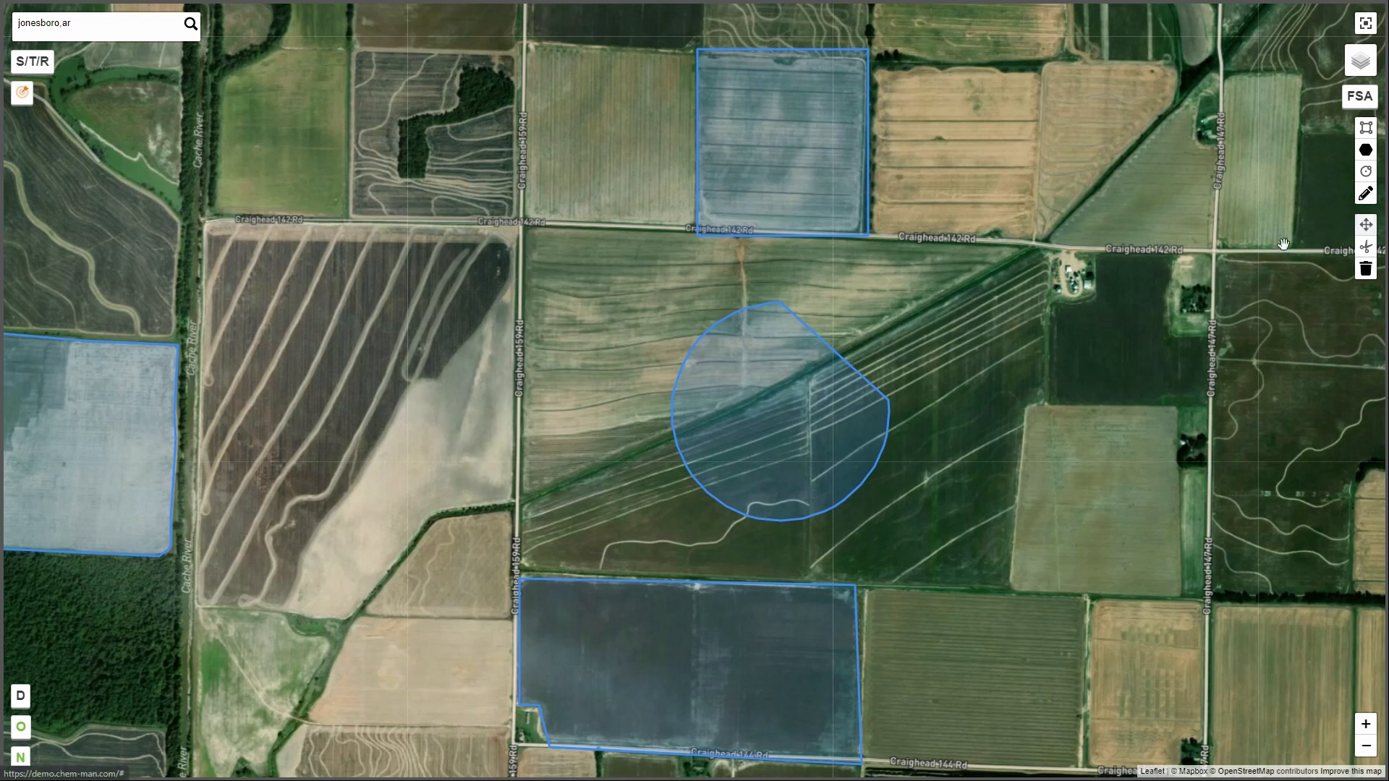
left_click(1366, 150)
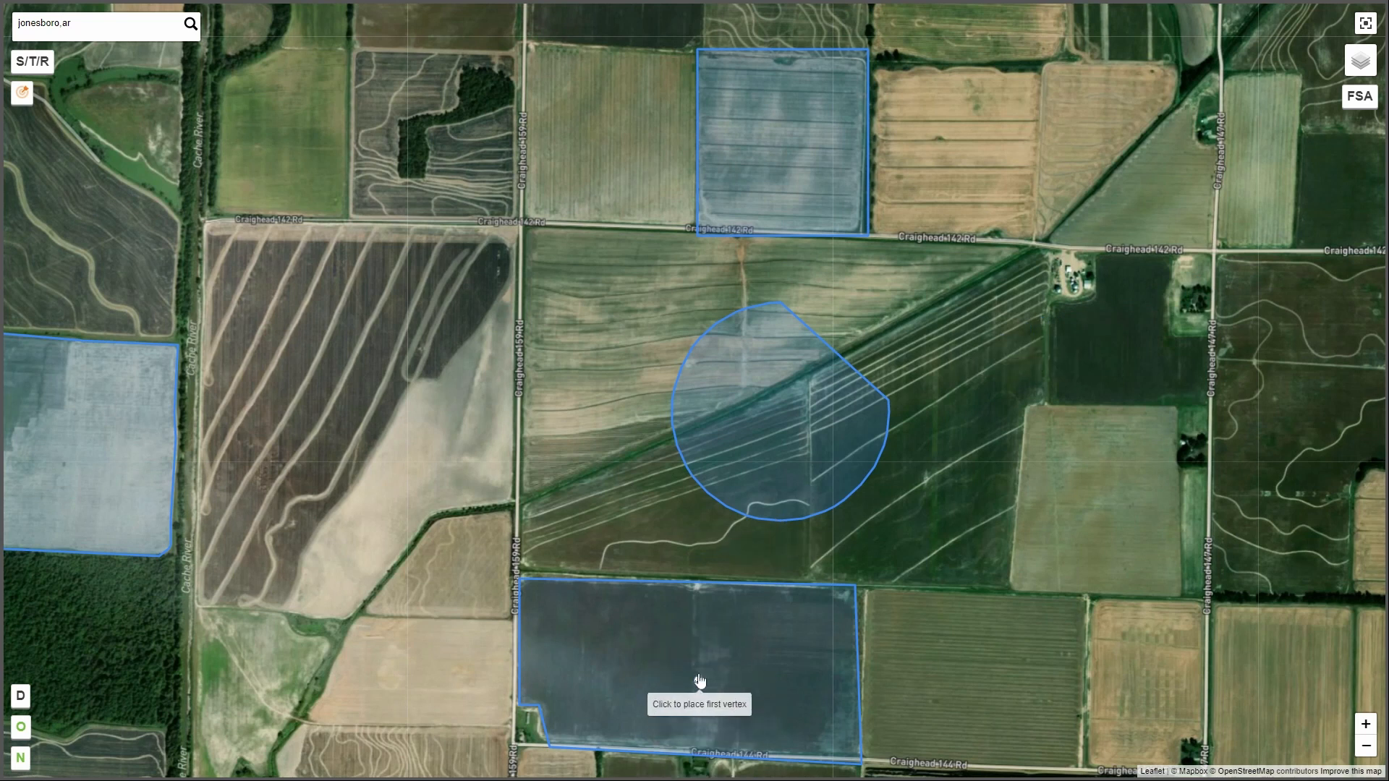
left_click(696, 634)
left_click(741, 635)
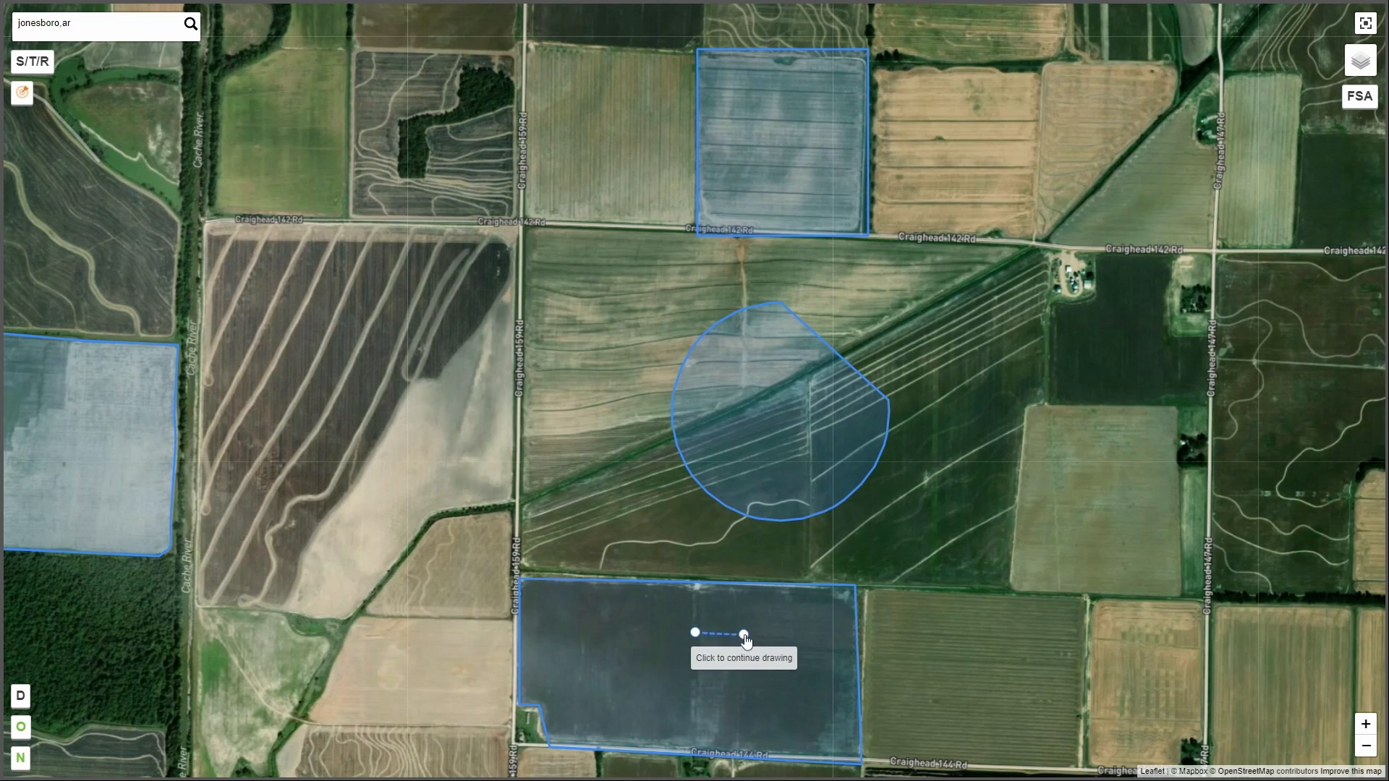
left_click(740, 734)
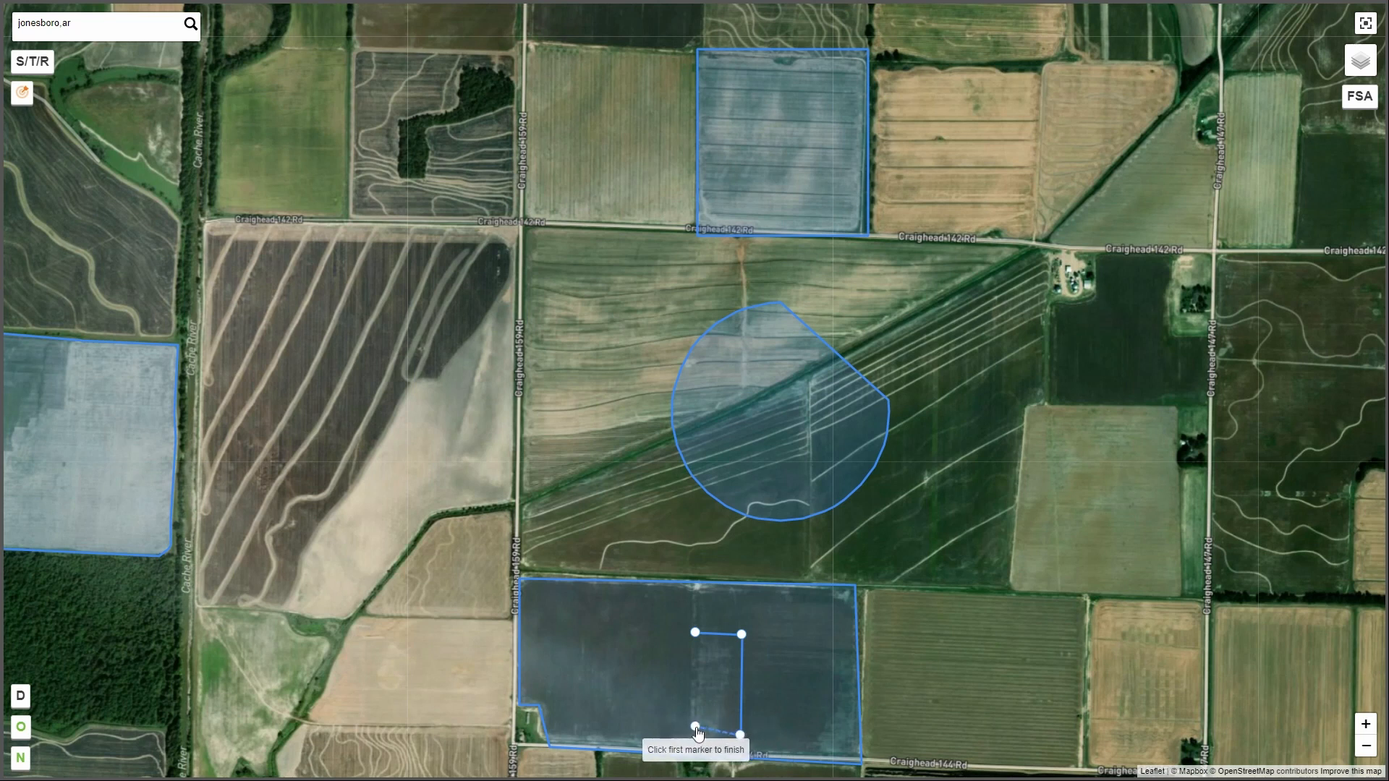
left_click(695, 727)
left_click(695, 634)
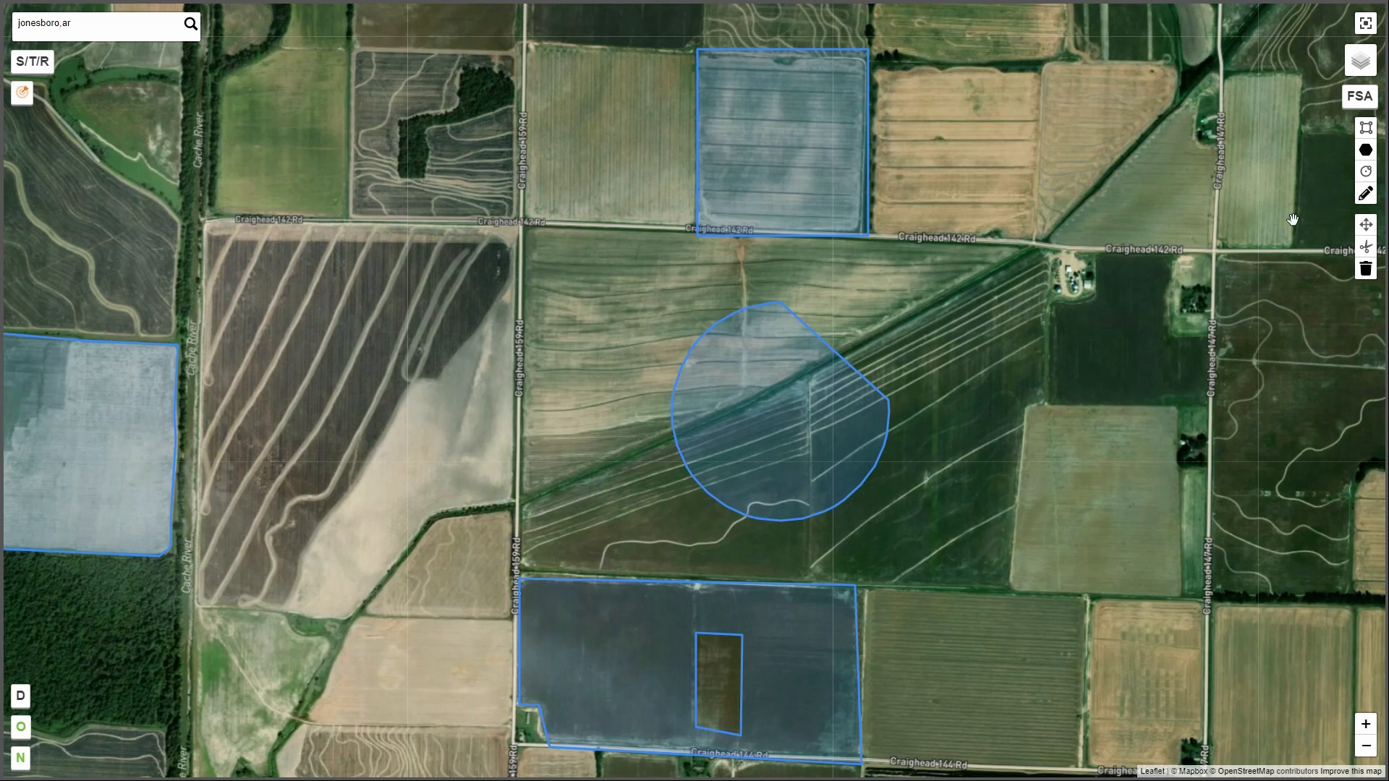
Remove the cut-out hole from the polygon north of Craighead 144 Rd by deleting the hole's vertices.
left_click(1367, 194)
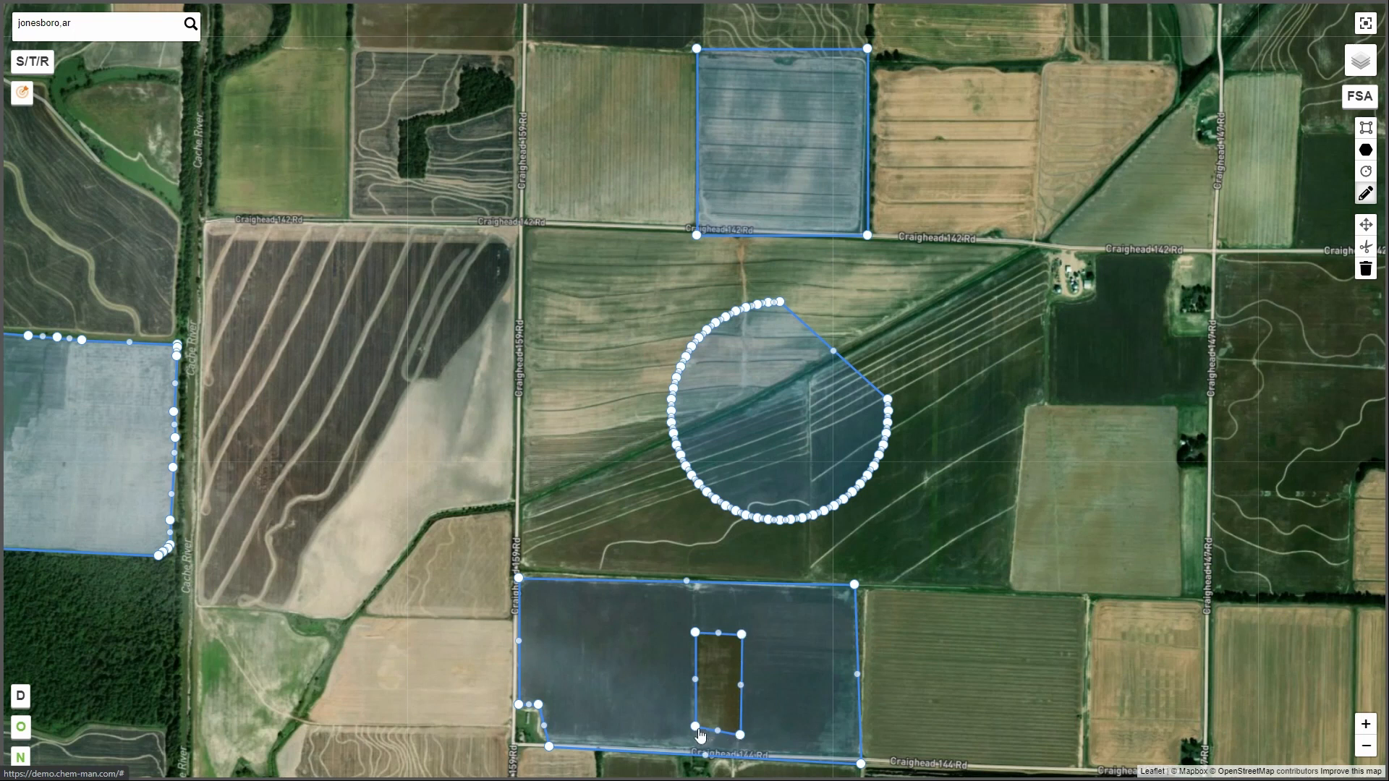
left_click(744, 637)
left_click(741, 735)
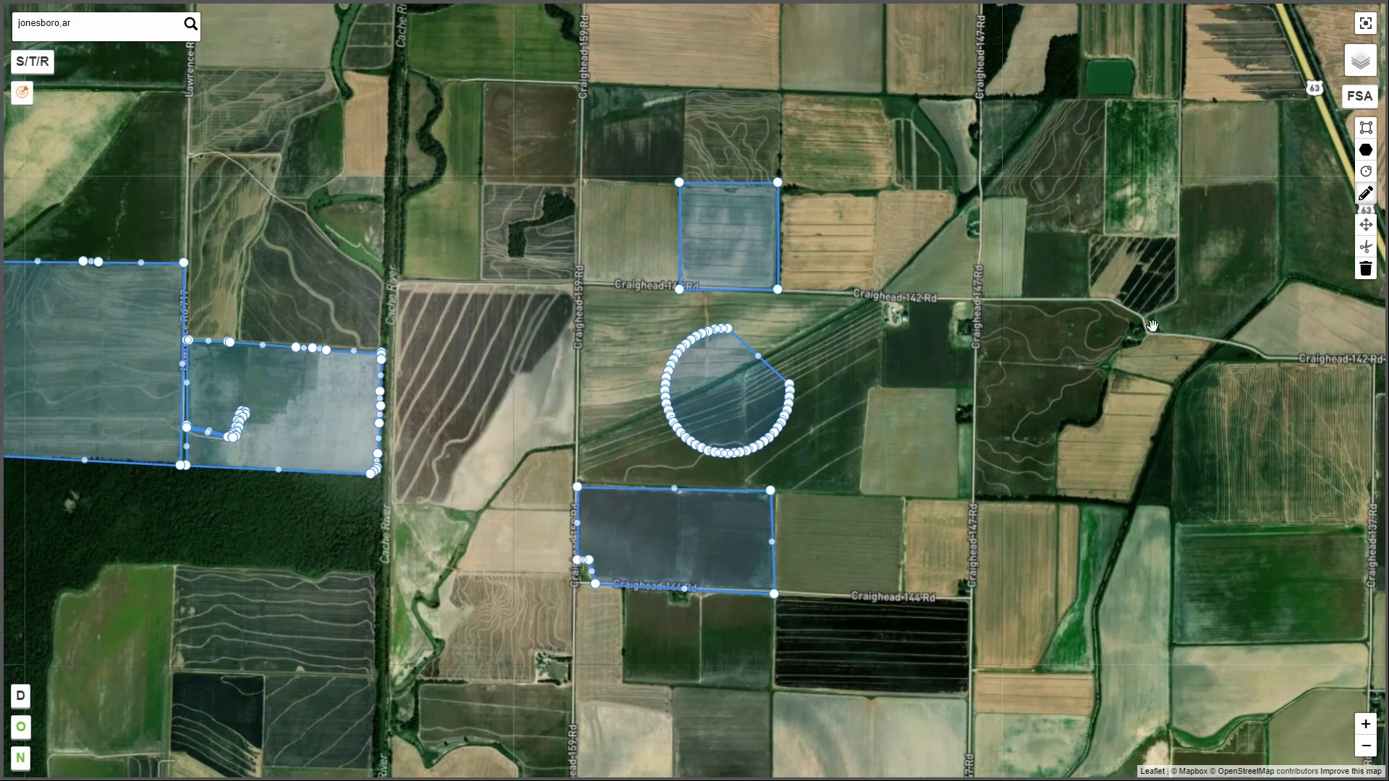
Remove the polygon, clipped circle, rectangle and the two field shapes west of the Cache River, and finish removing layers.
left_click(1366, 272)
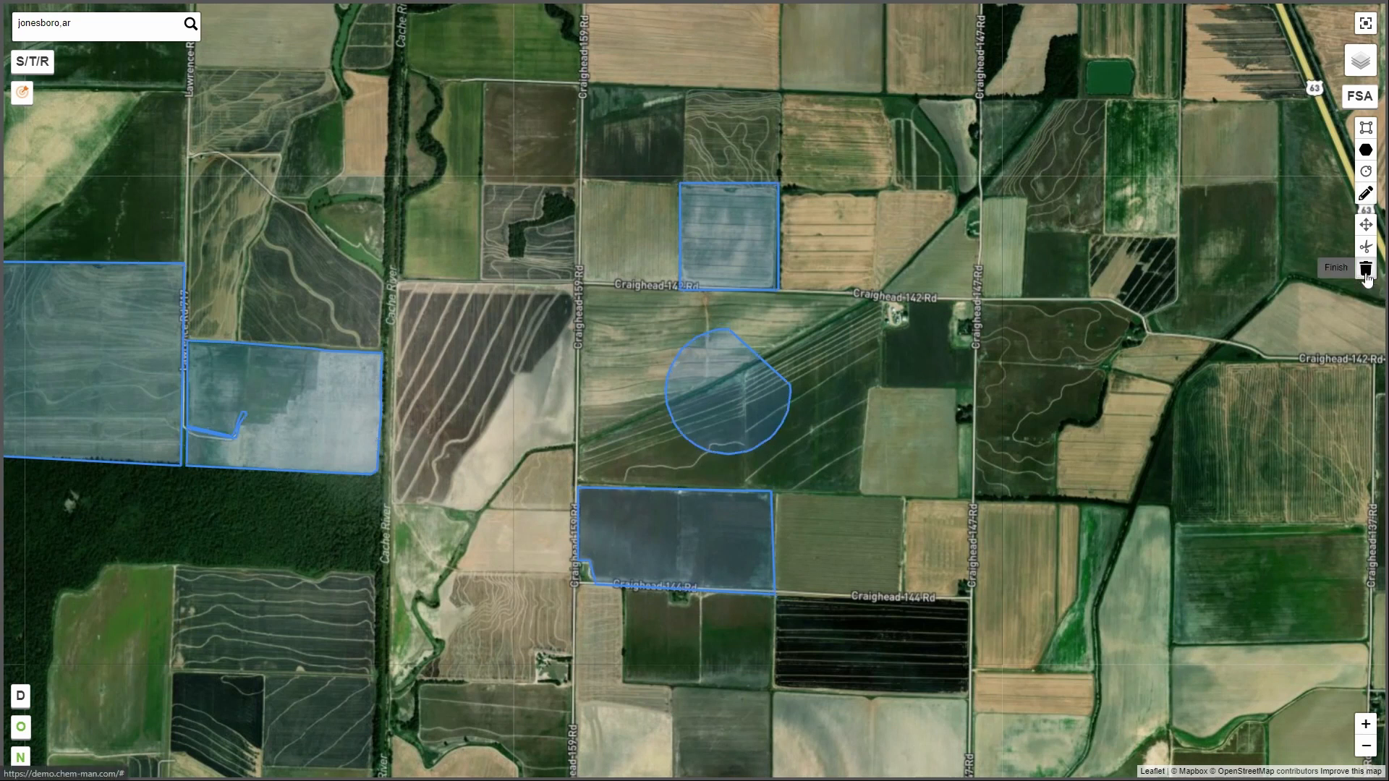
left_click(709, 535)
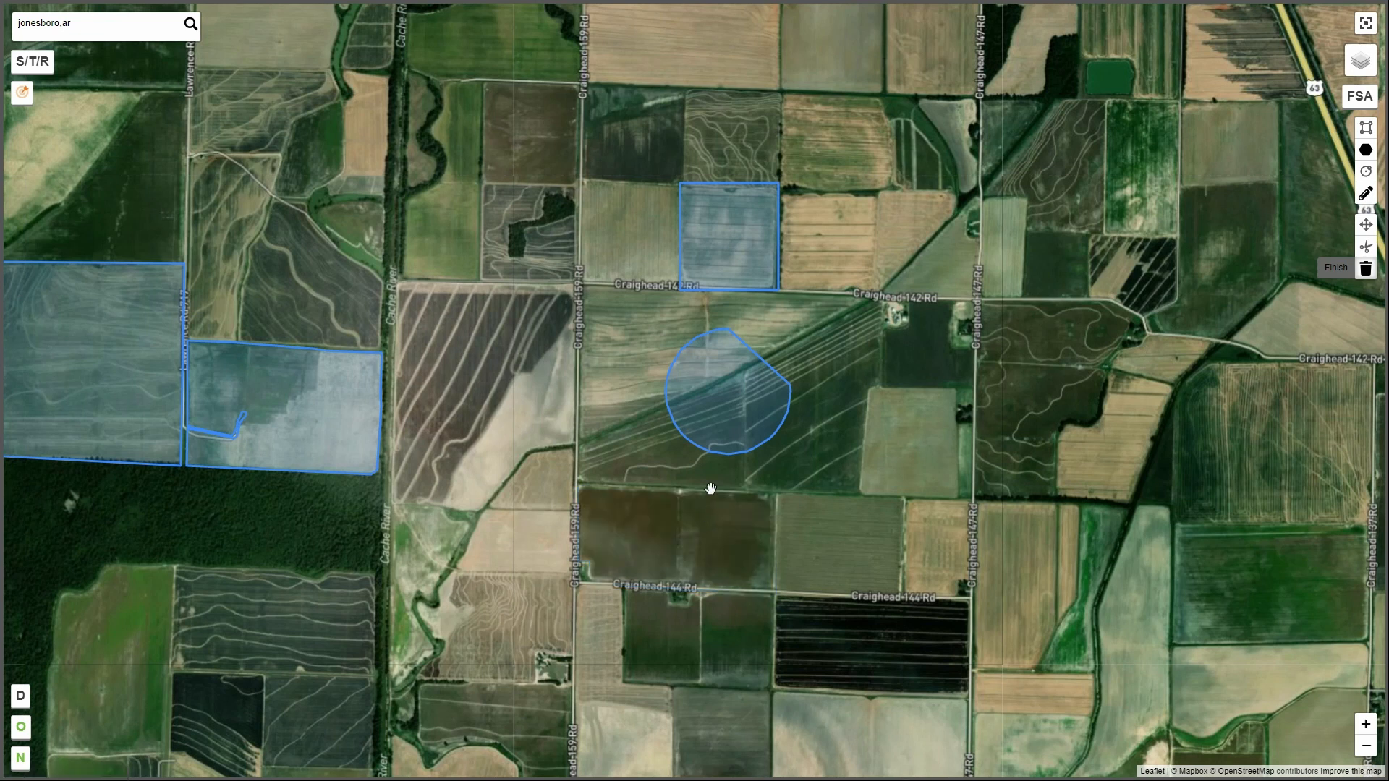
left_click(732, 402)
left_click(724, 260)
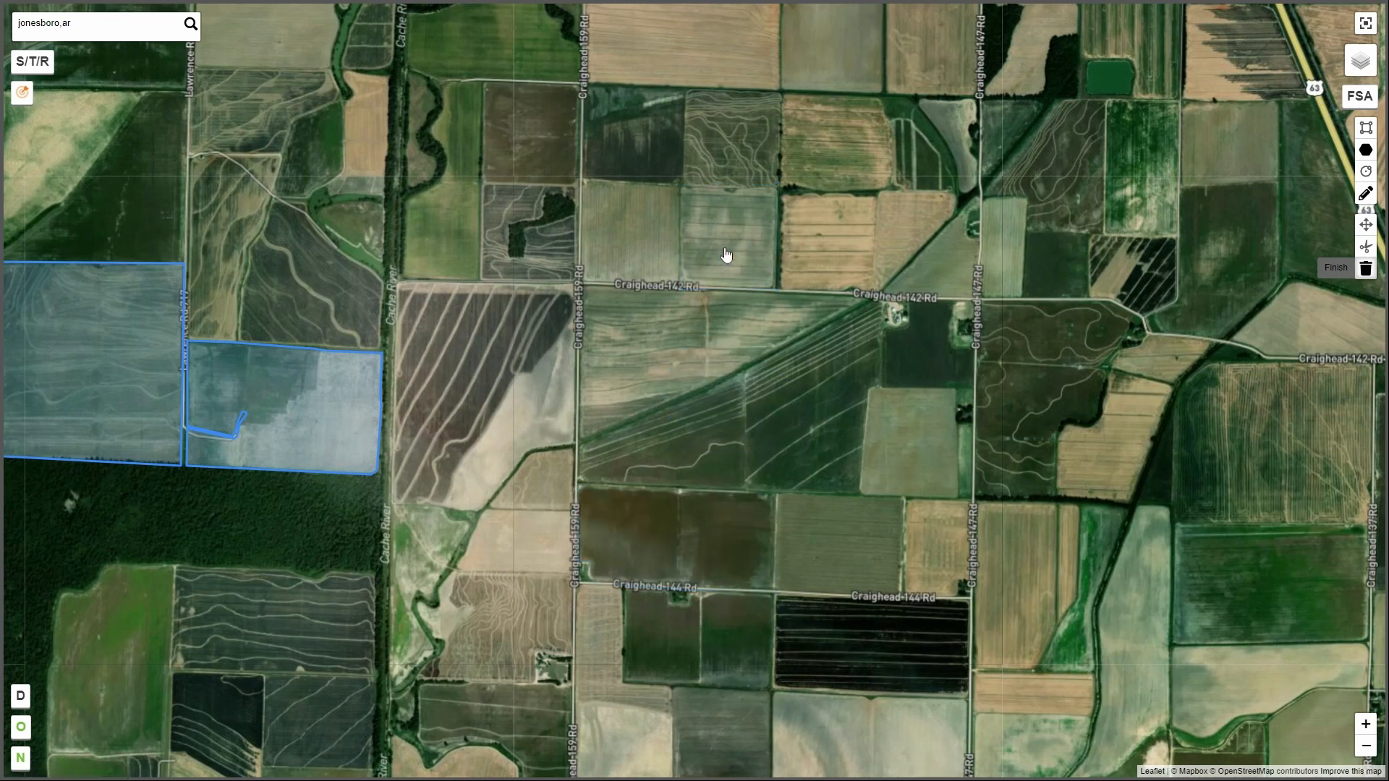
left_click(312, 409)
left_click(109, 371)
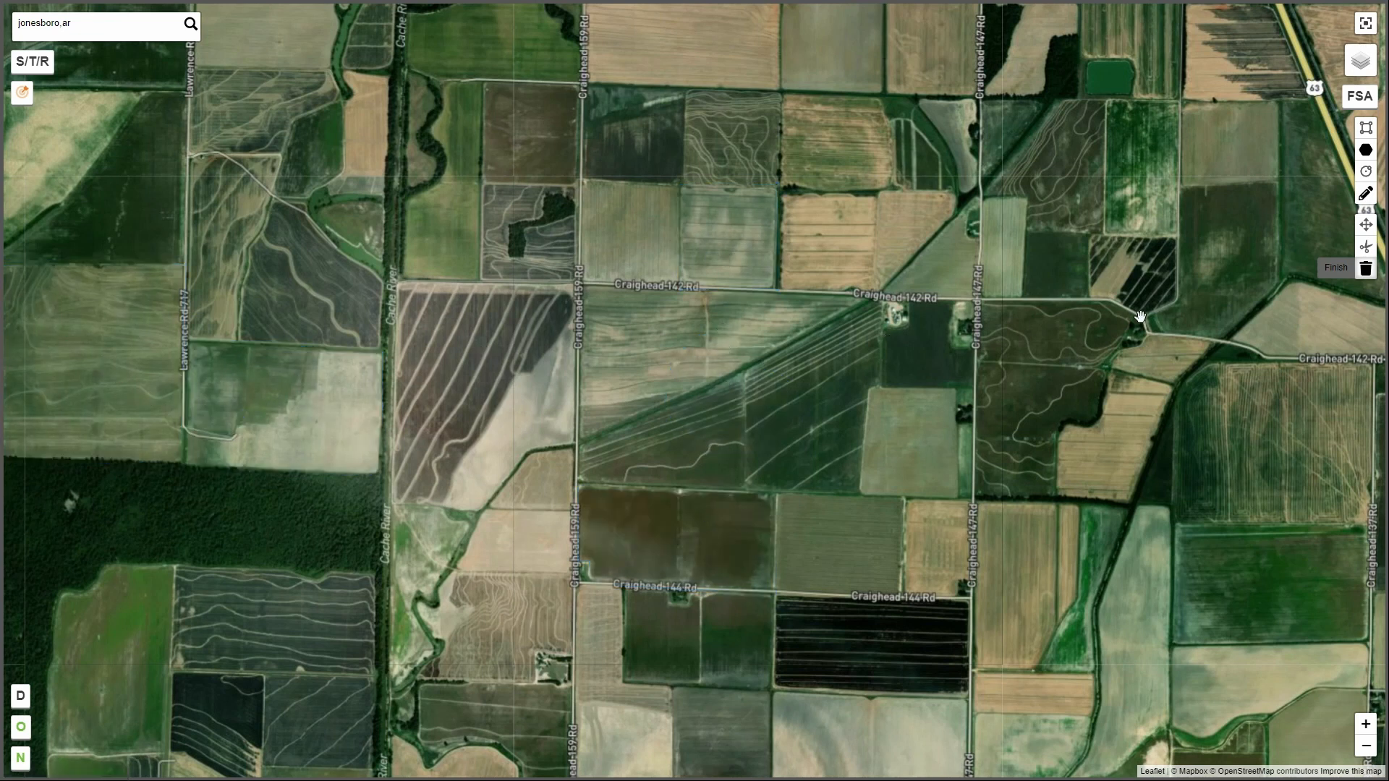
left_click(1365, 269)
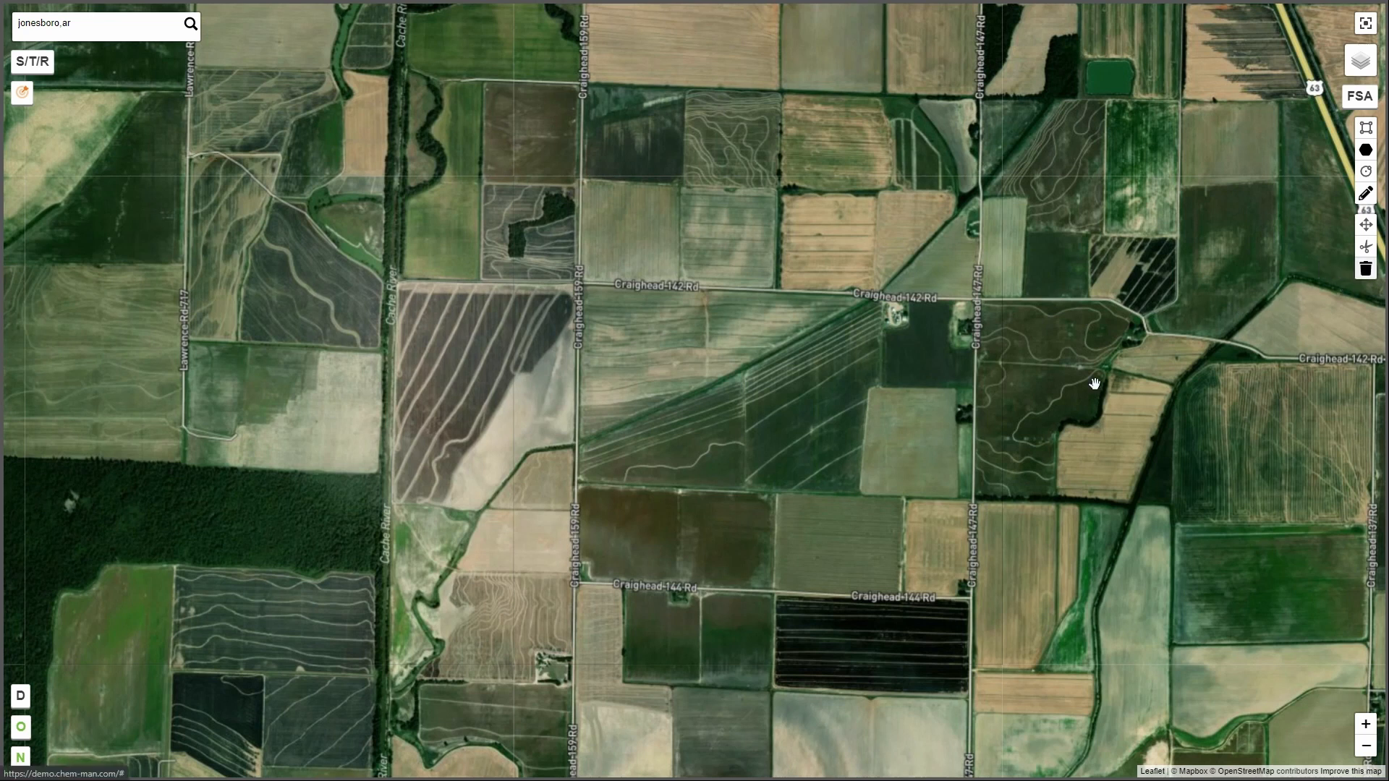